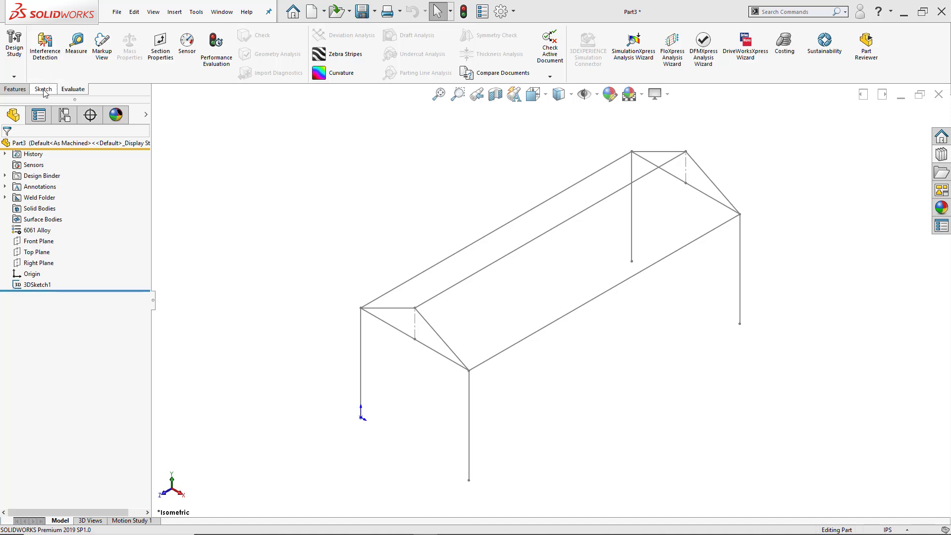
Enable the Weldments tab in the CommandManager and convert the part into a weldment with a cut list
right_click(80, 90)
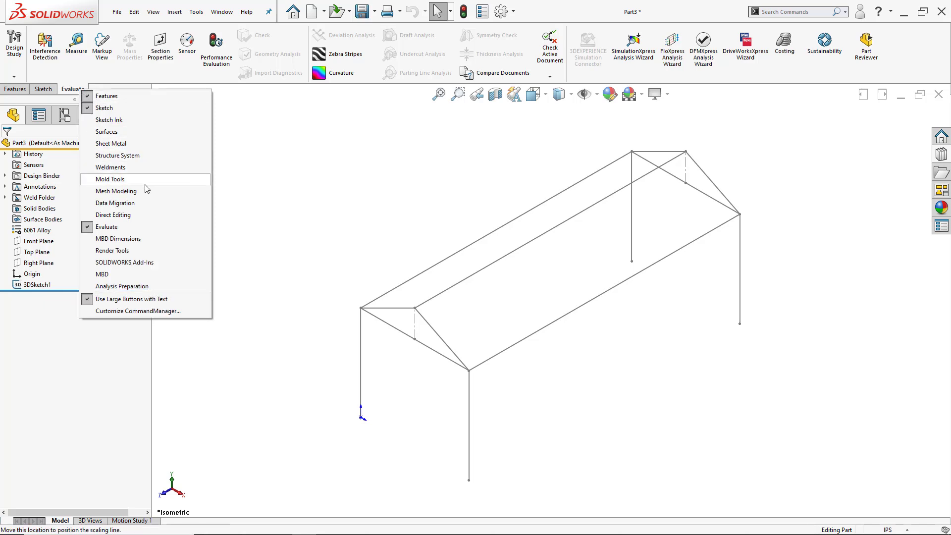
left_click(132, 168)
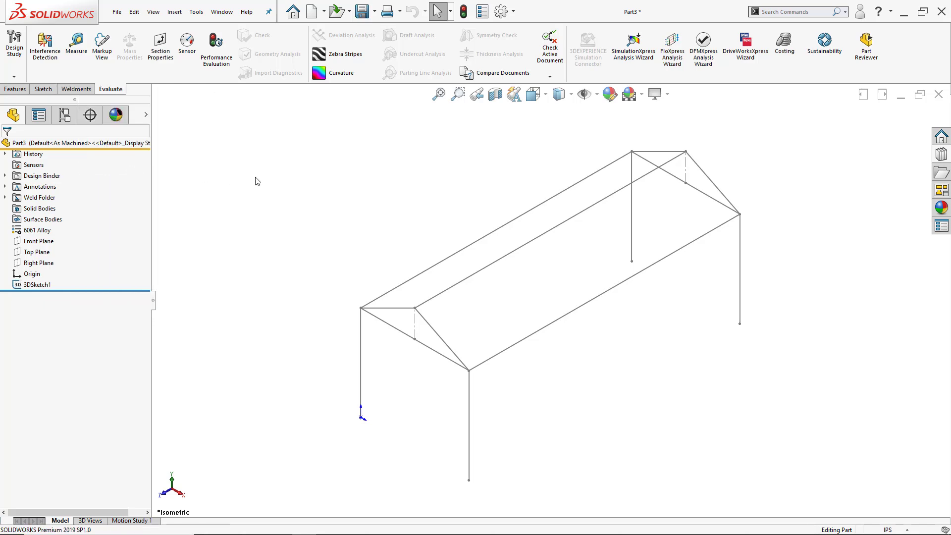
left_click(75, 90)
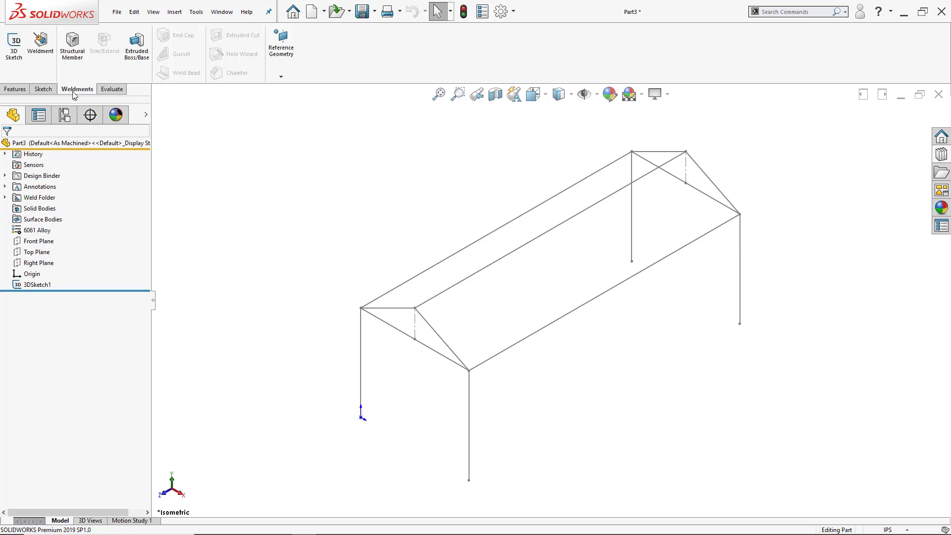
left_click(40, 65)
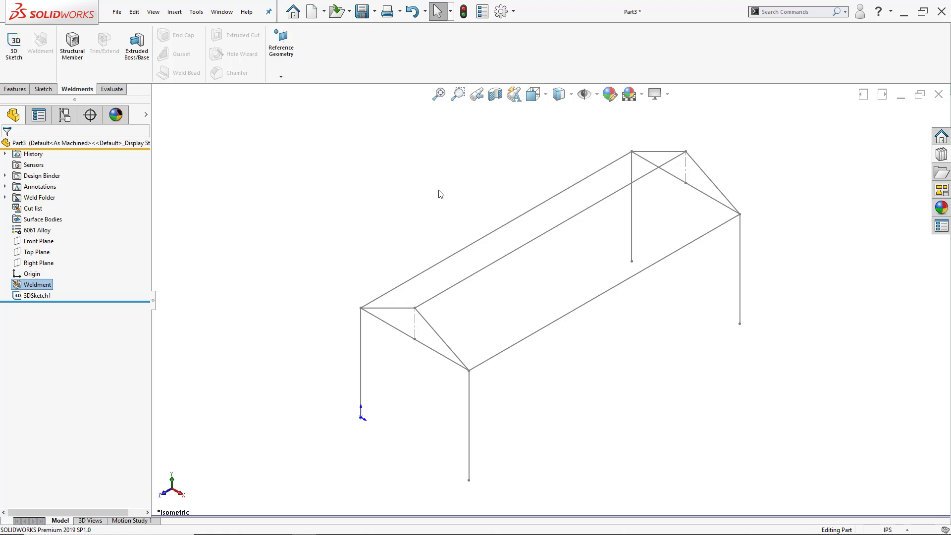
left_click(939, 156)
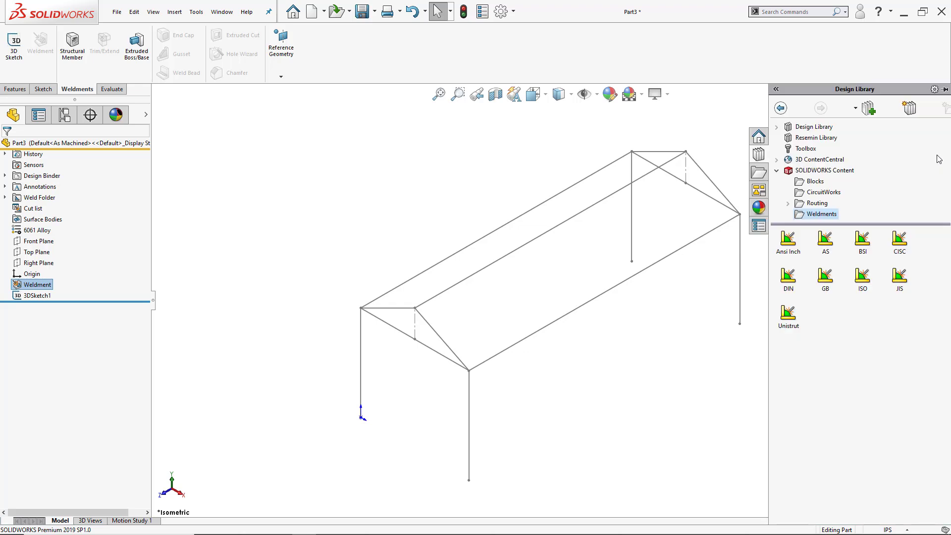
left_click(803, 171)
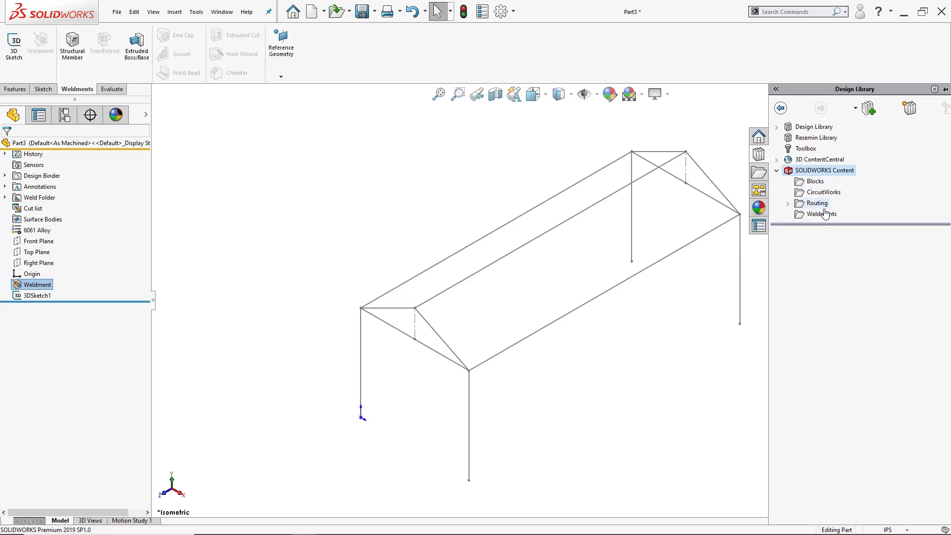
left_click(821, 215)
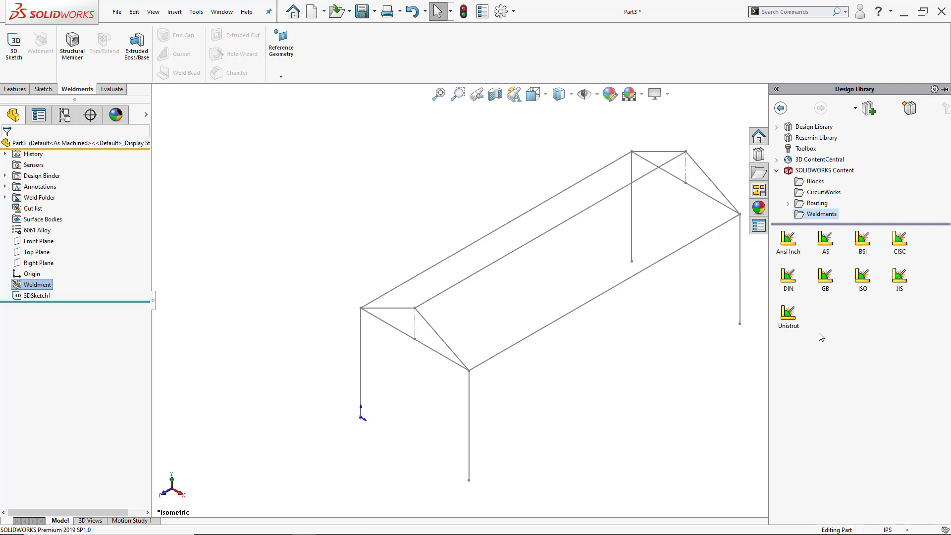
Hide the Design Library and confirm Weldment Profiles point to C:\SOLIDWORKS Training Files\Weldments\Weldment Profiles
left_click(548, 144)
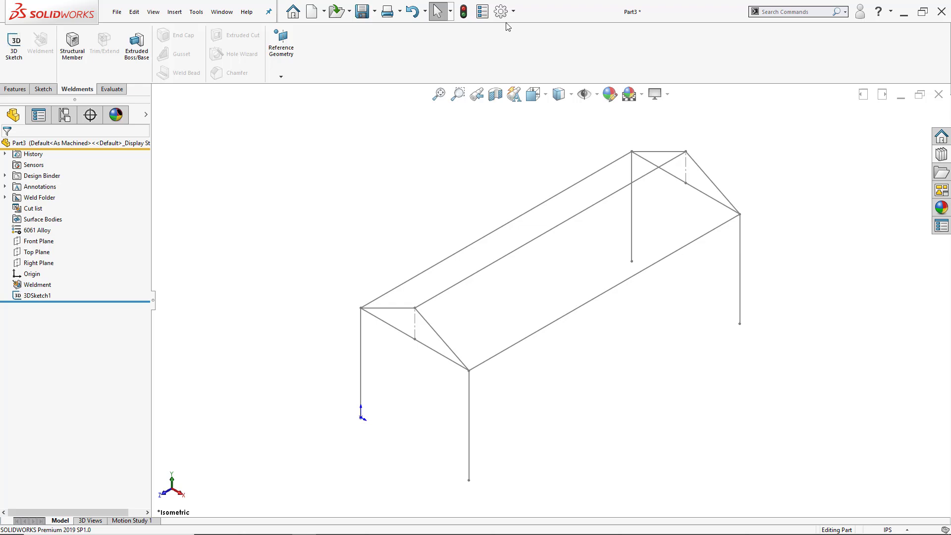
left_click(501, 12)
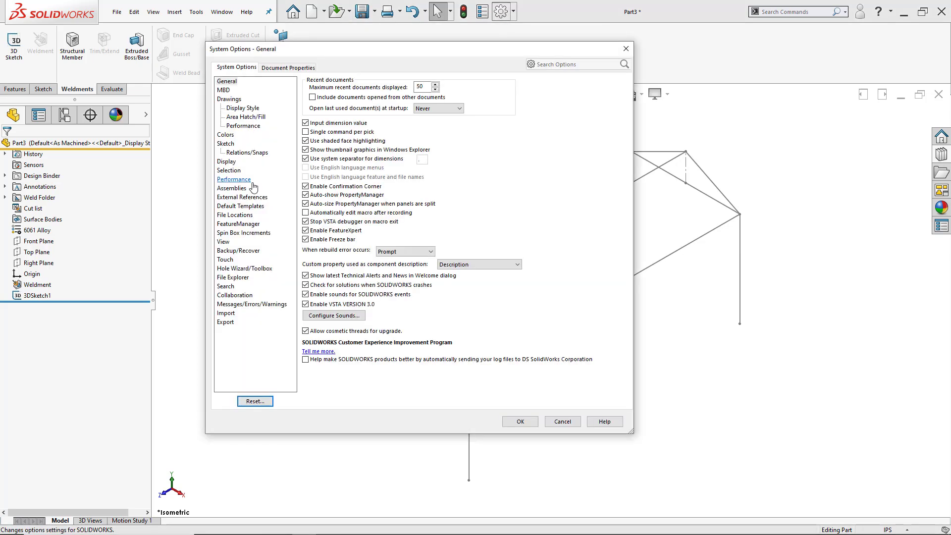
left_click(236, 215)
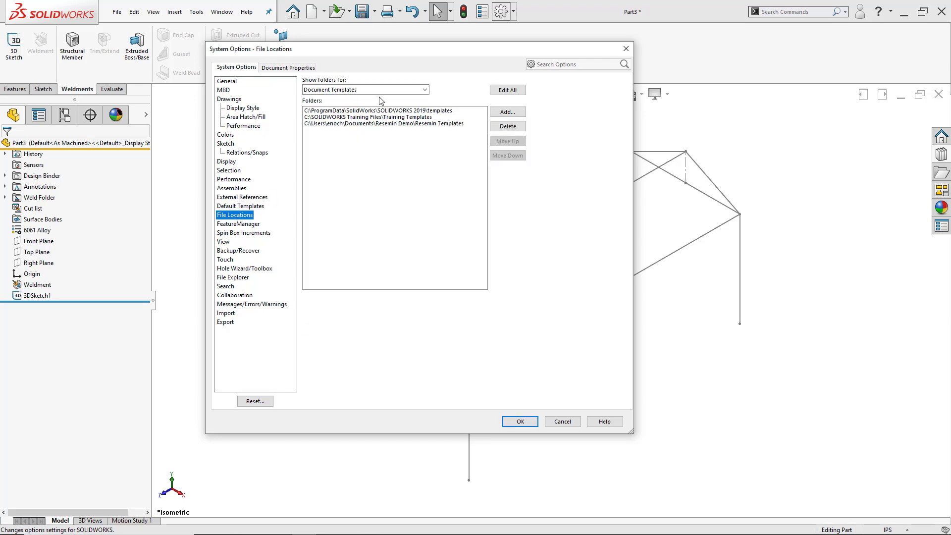
left_click(424, 90)
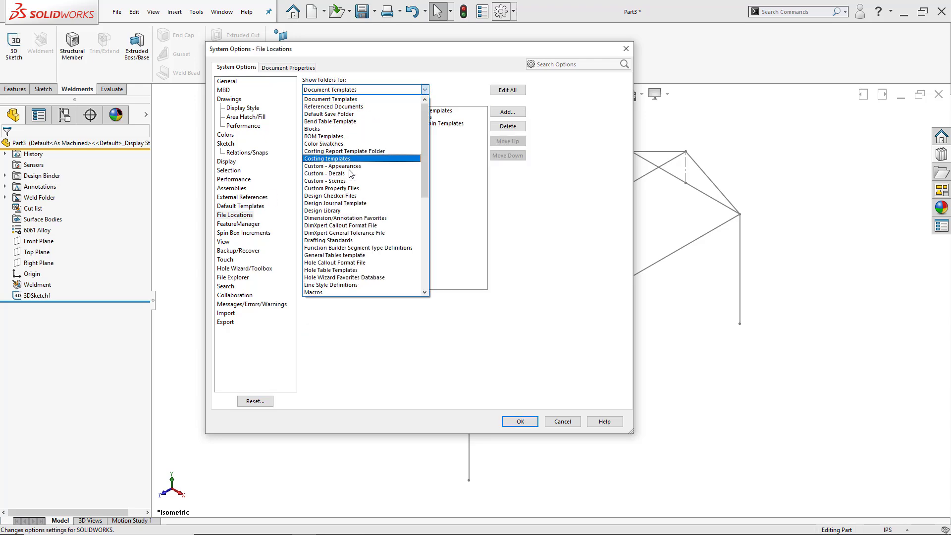
scroll(351, 208, "down", 7)
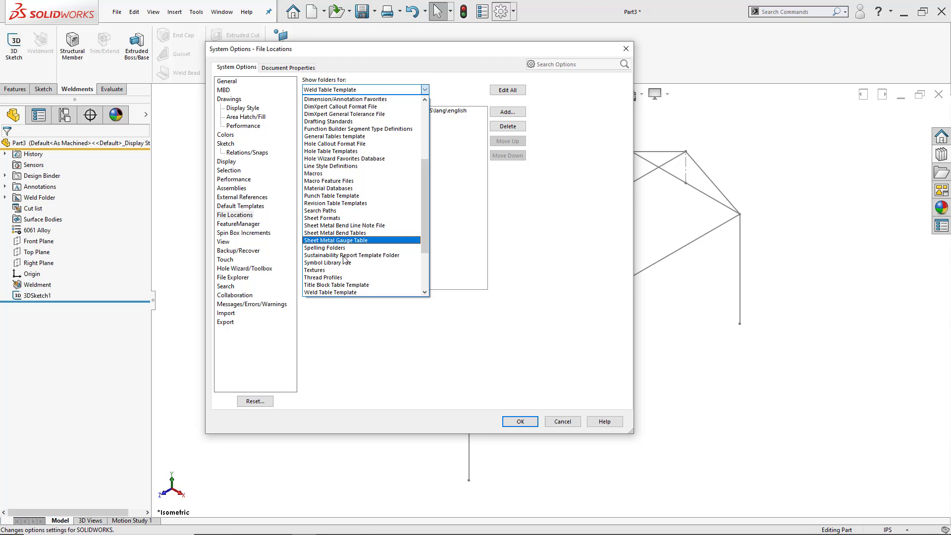
scroll(361, 287, "down", 2)
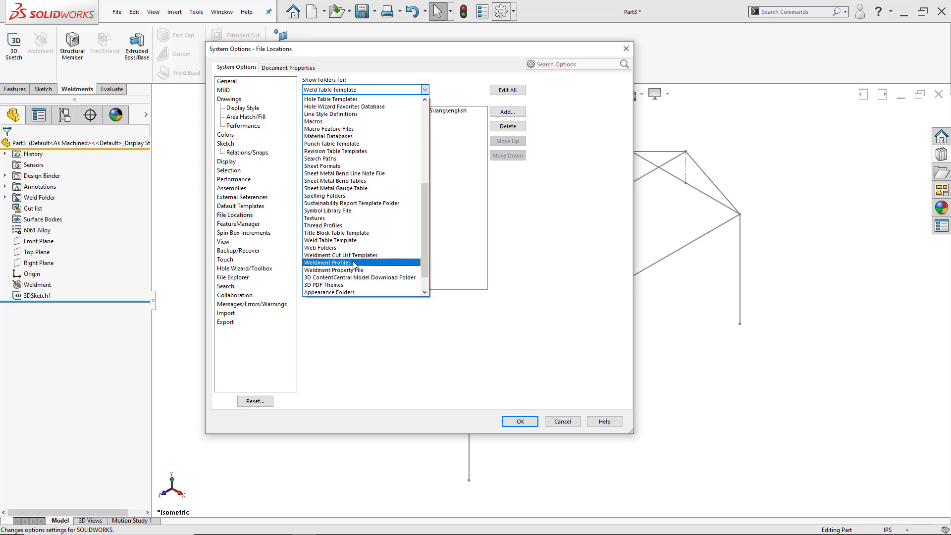
left_click(354, 263)
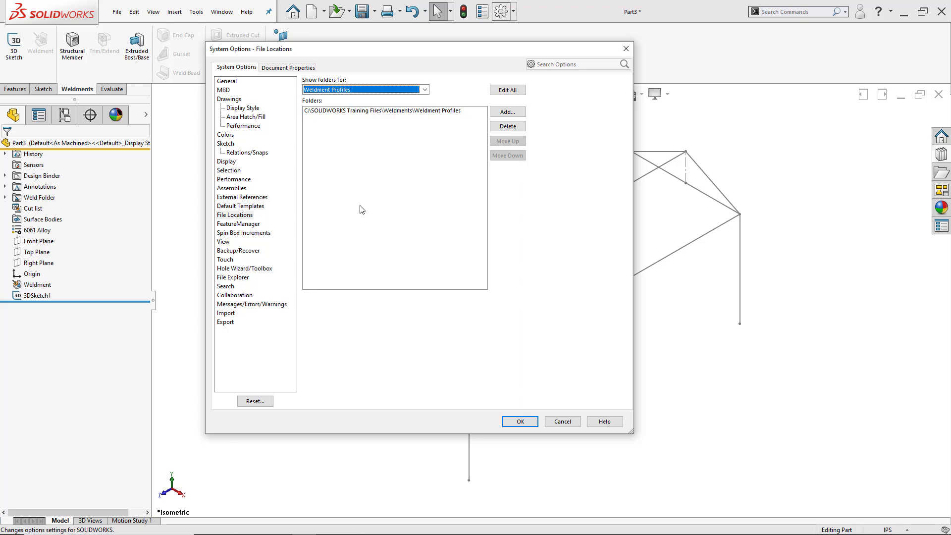
left_click(518, 421)
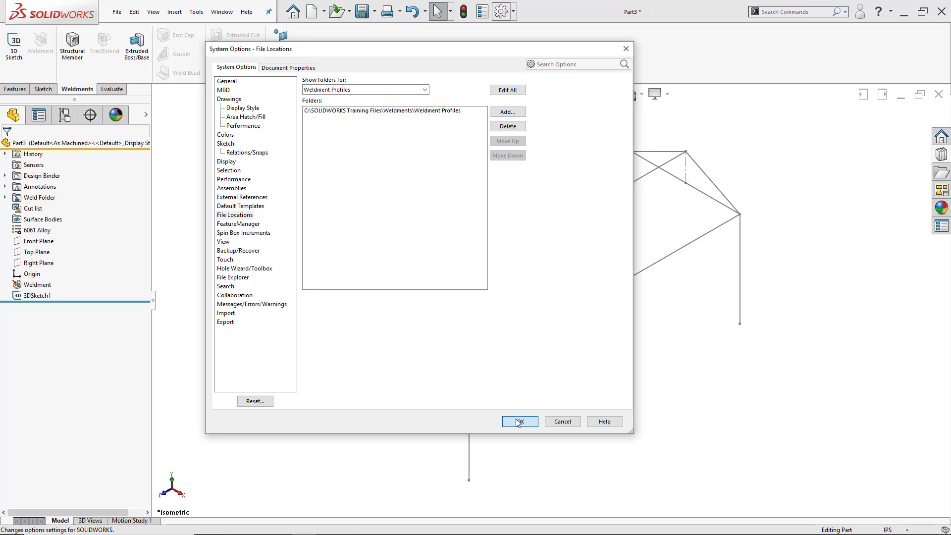
Start a Structural Member using ANSI Inch_Training, Al Round Tubing, size 1.25 OD x 0.125 Wall
left_click(81, 48)
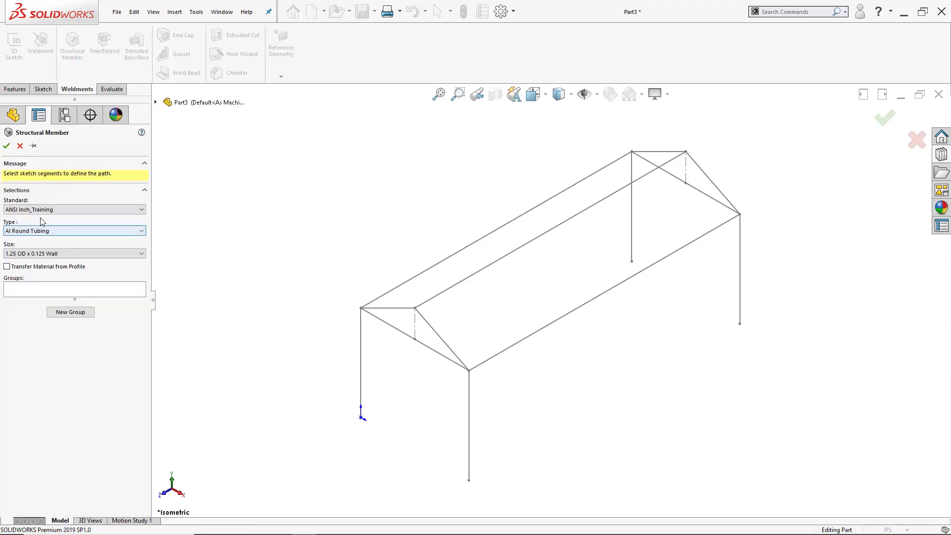
left_click(43, 210)
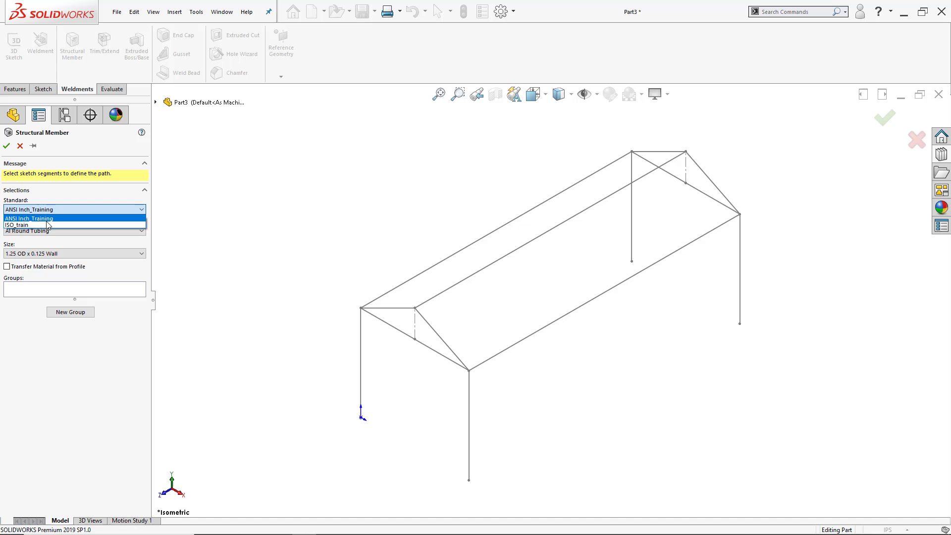
left_click(46, 220)
left_click(47, 229)
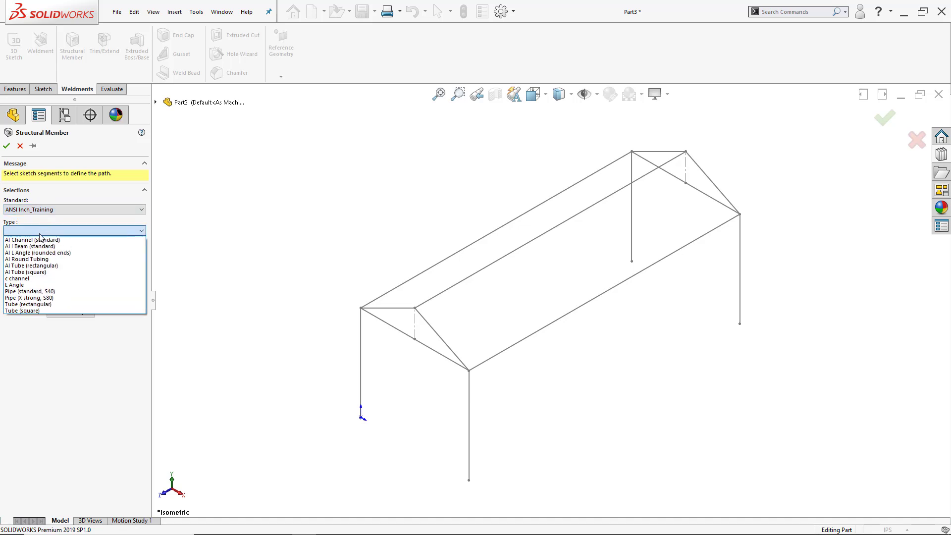
left_click(44, 260)
left_click(41, 253)
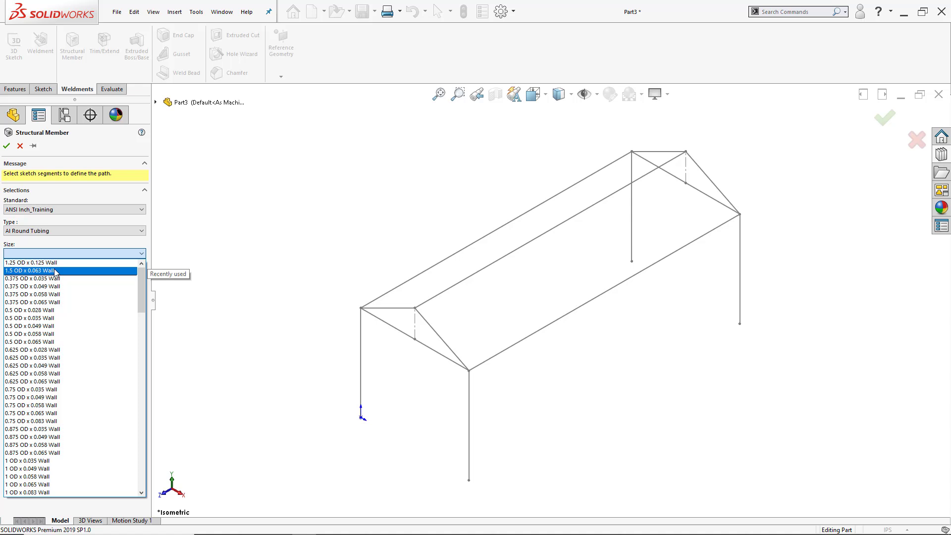
scroll(64, 353, "down", 3)
scroll(64, 353, "down", 3)
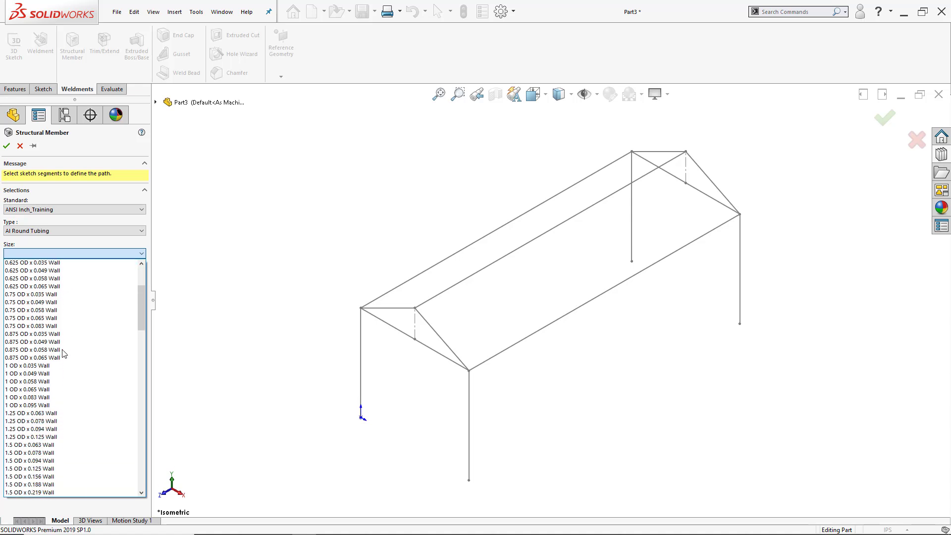
scroll(56, 377, "down", 1)
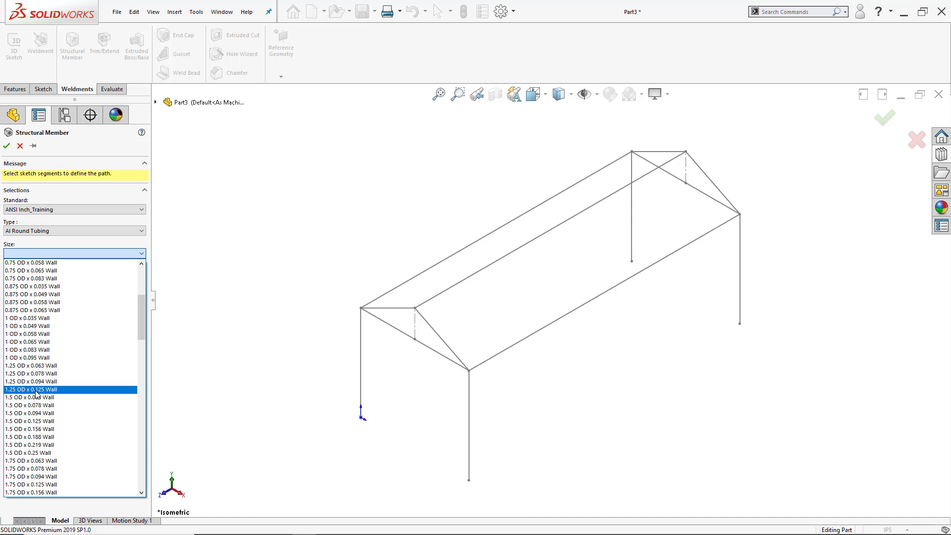
left_click(35, 390)
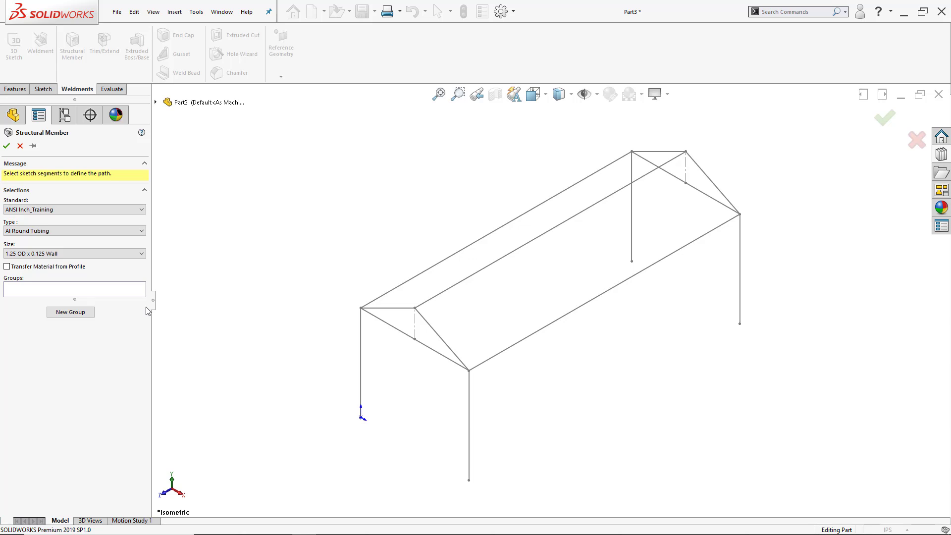
Add the front bottom line and right roof edge to Group1 with End Miter corners
left_click(113, 291)
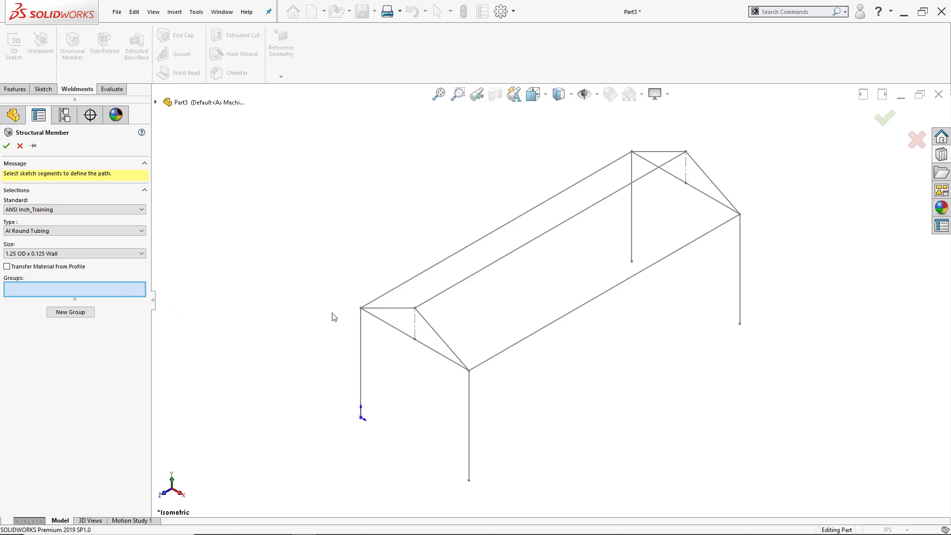
left_click(540, 337)
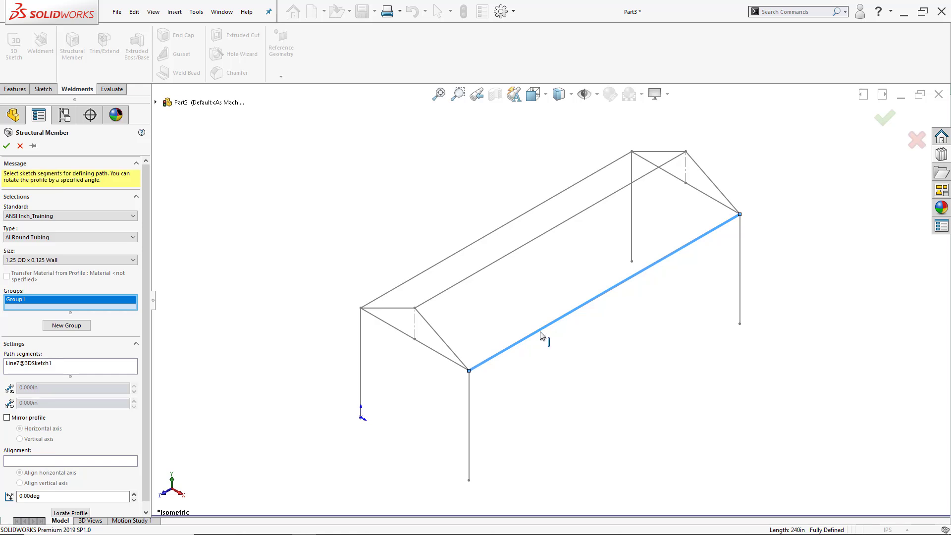
left_click(445, 361)
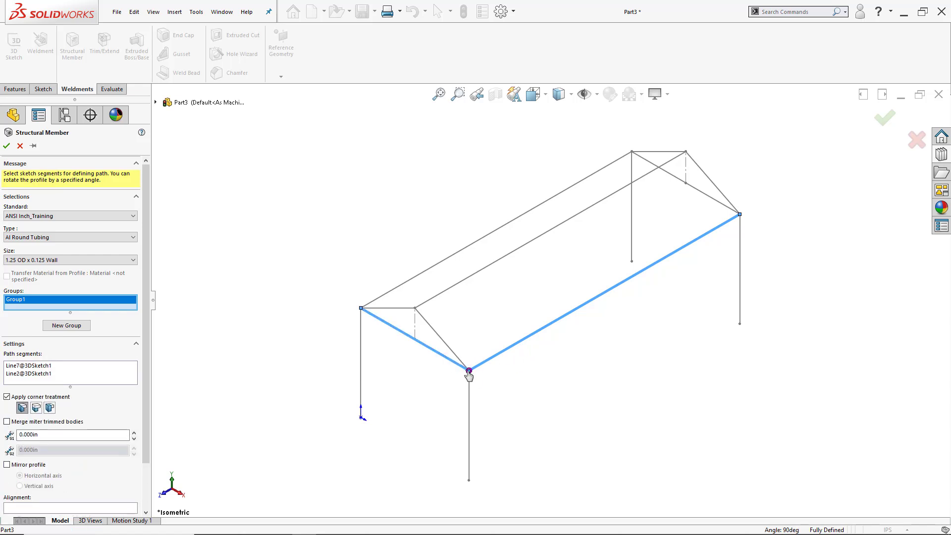
scroll(473, 353, "down", 5)
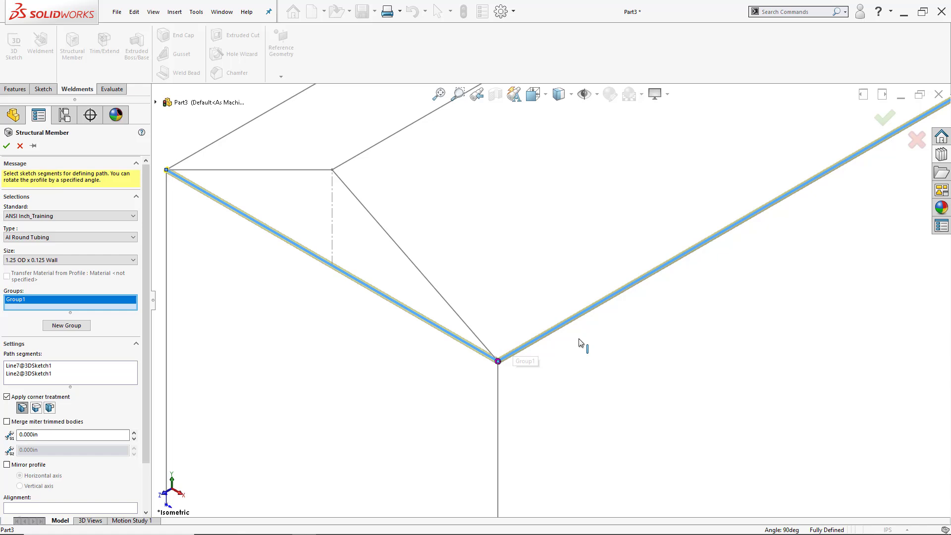
scroll(519, 355, "down", 4)
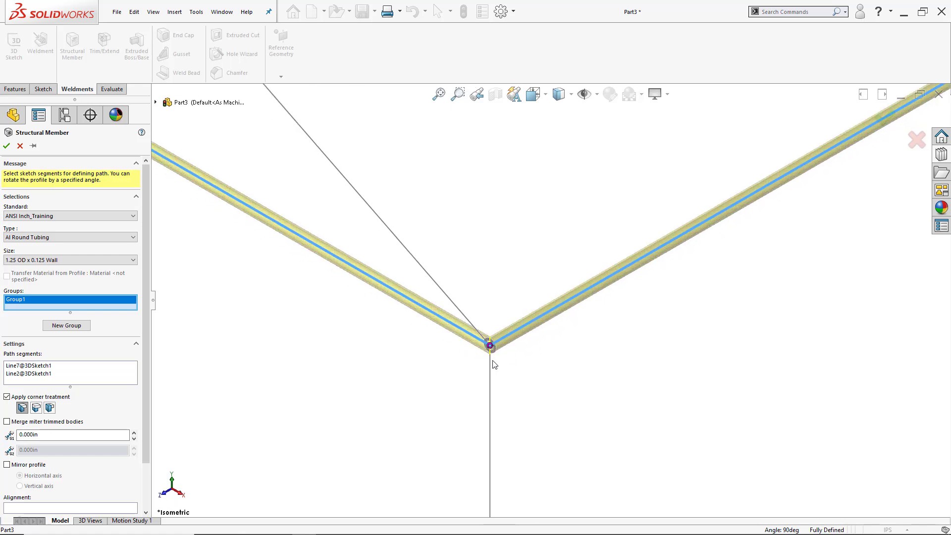
scroll(493, 359, "down", 2)
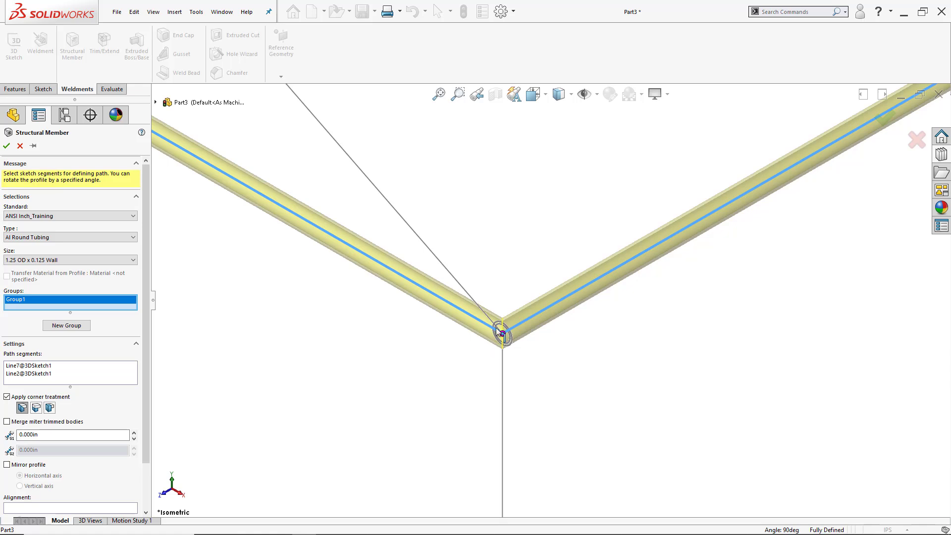
left_click(38, 410)
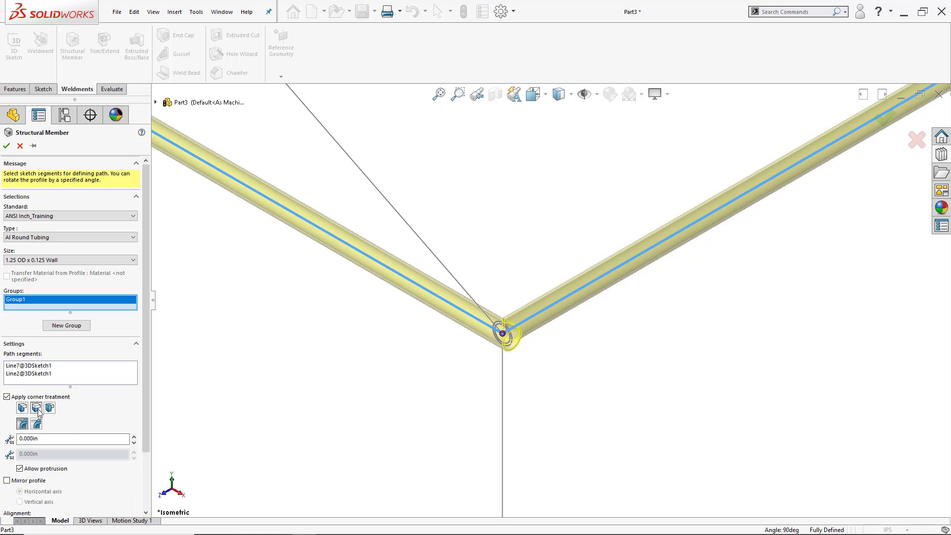
left_click(53, 410)
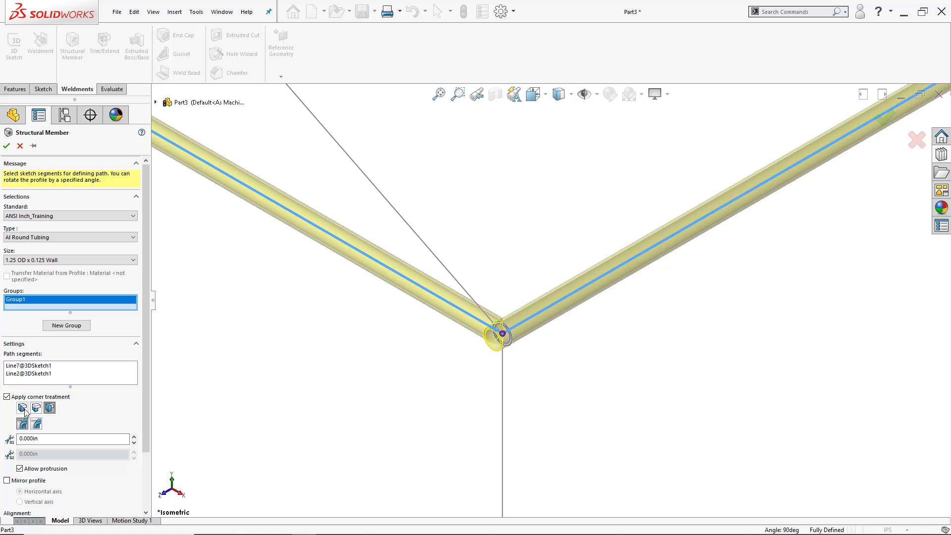
left_click(23, 408)
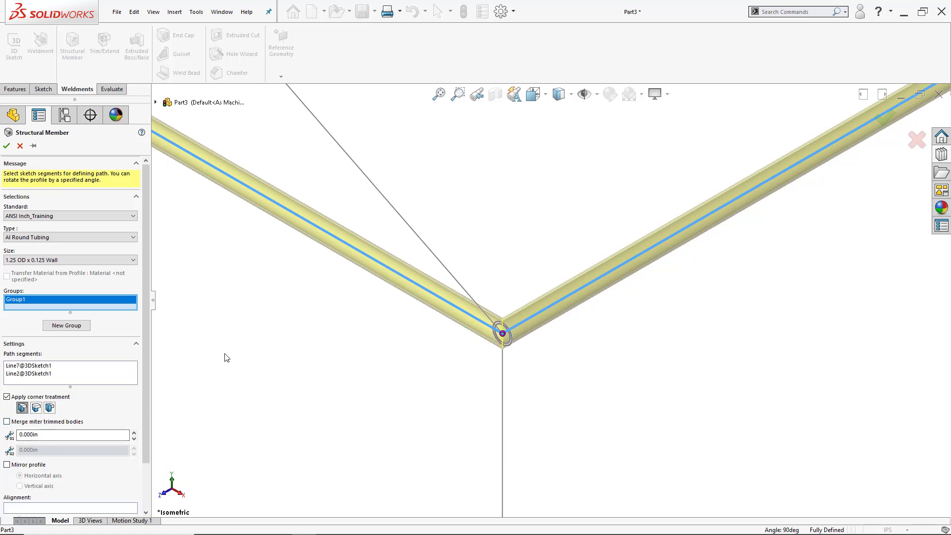
Add the long left roof edge and back roof edge to Group1
scroll(263, 329, "up", 5)
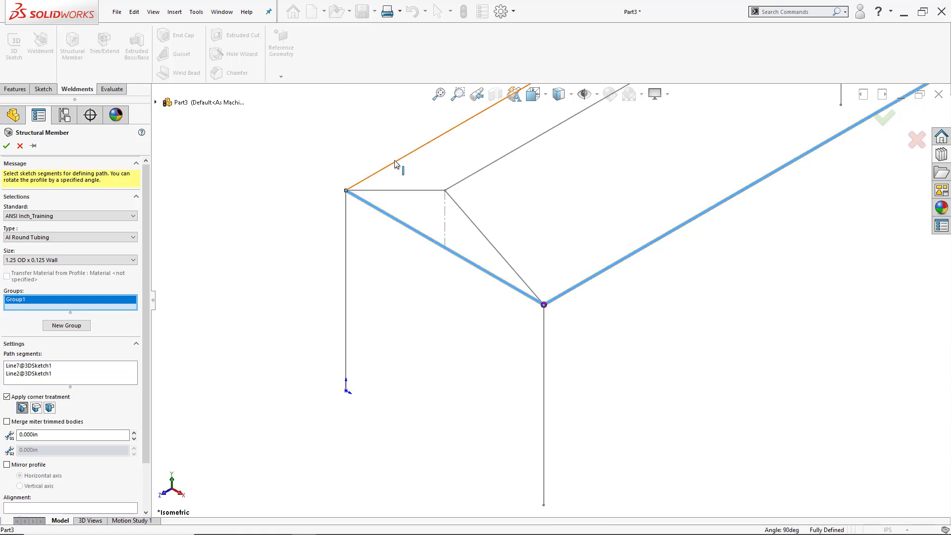
left_click(396, 165)
scroll(547, 301, "up", 4)
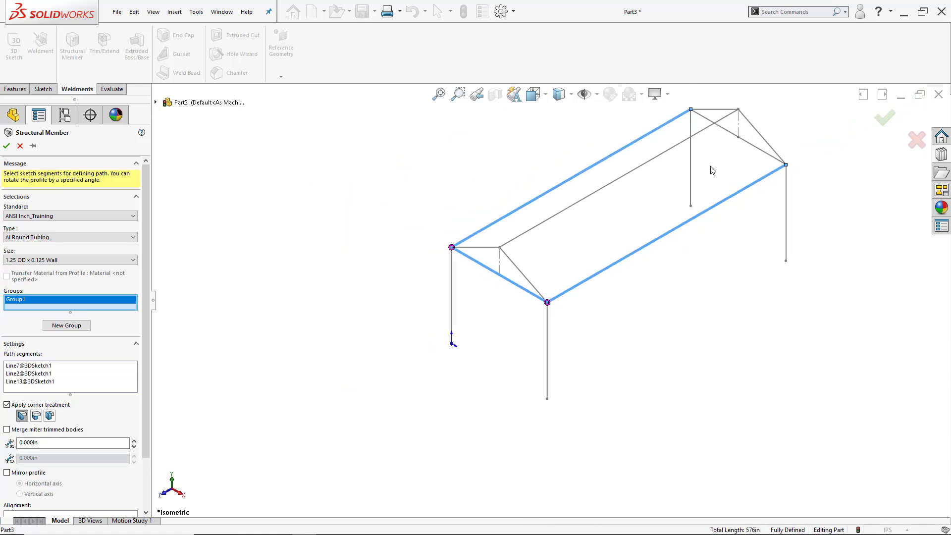
left_click(763, 154)
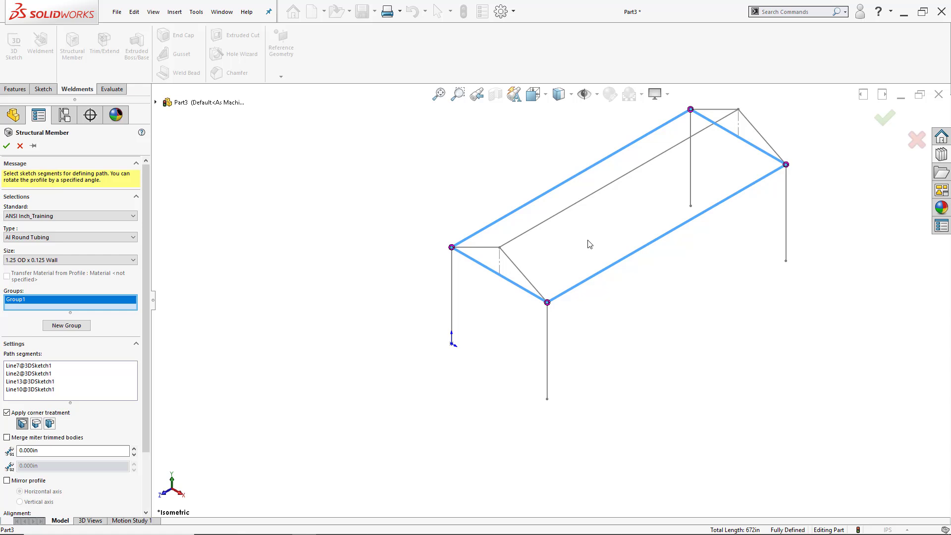
Create Group2 from the front gable diagonal and short top line (Line19, Line18)
left_click(70, 326)
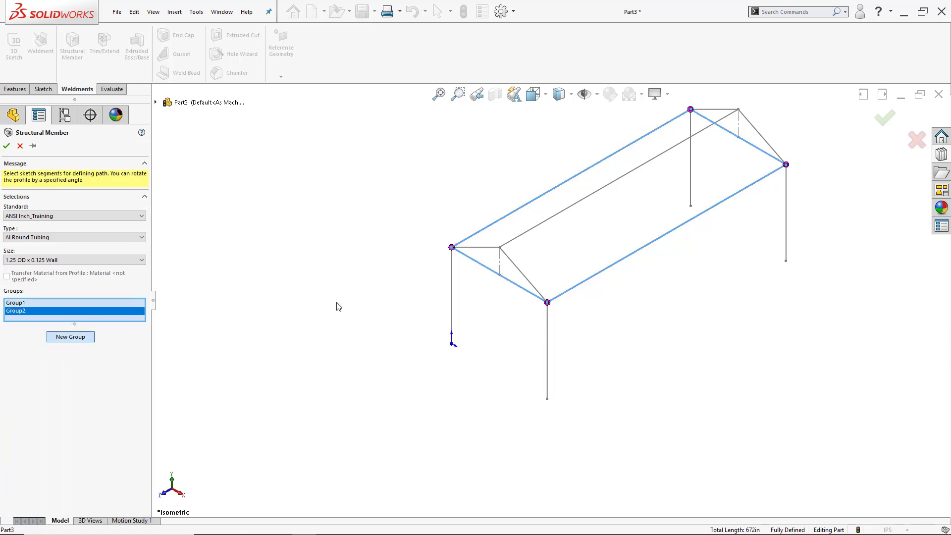
left_click(520, 274)
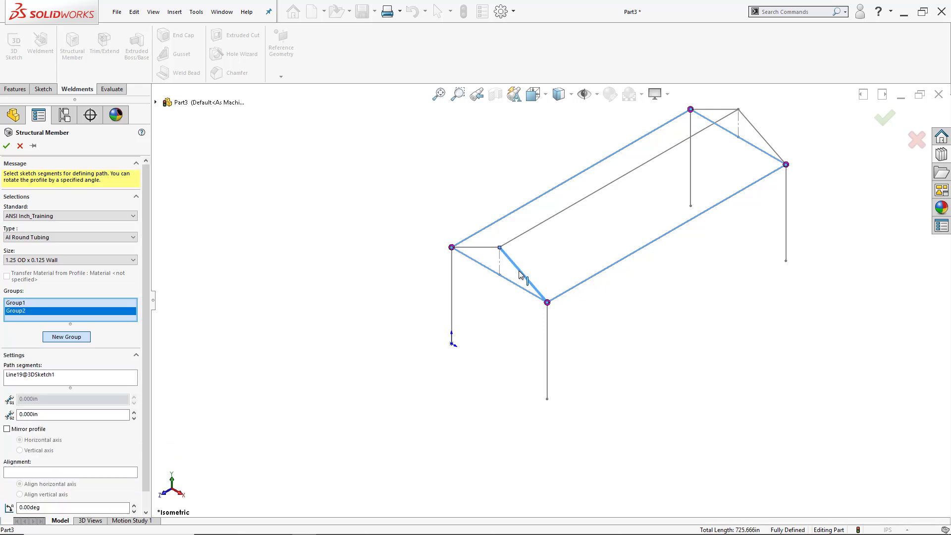
left_click(490, 249)
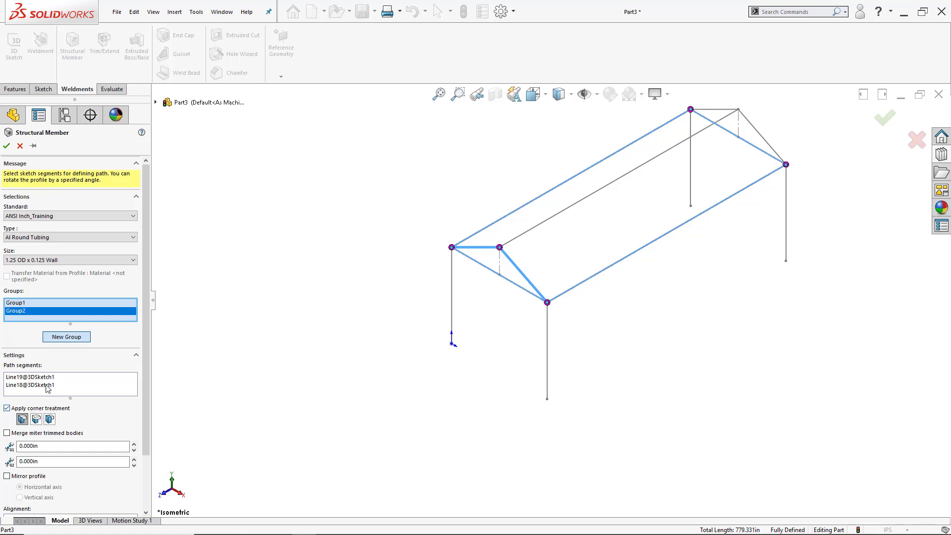
Create Group3 from the back gable's short top and sloped lines (Line23, Line22)
left_click(80, 338)
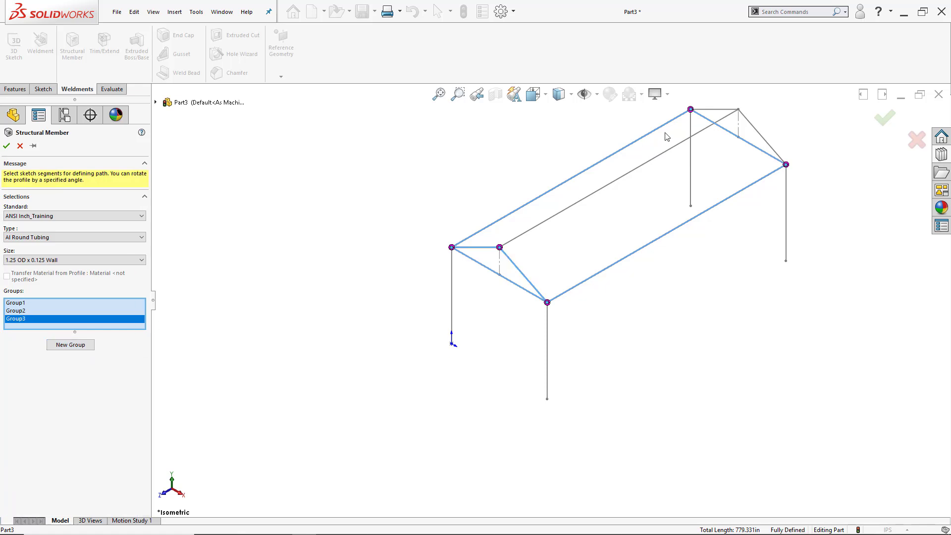
left_click(714, 115)
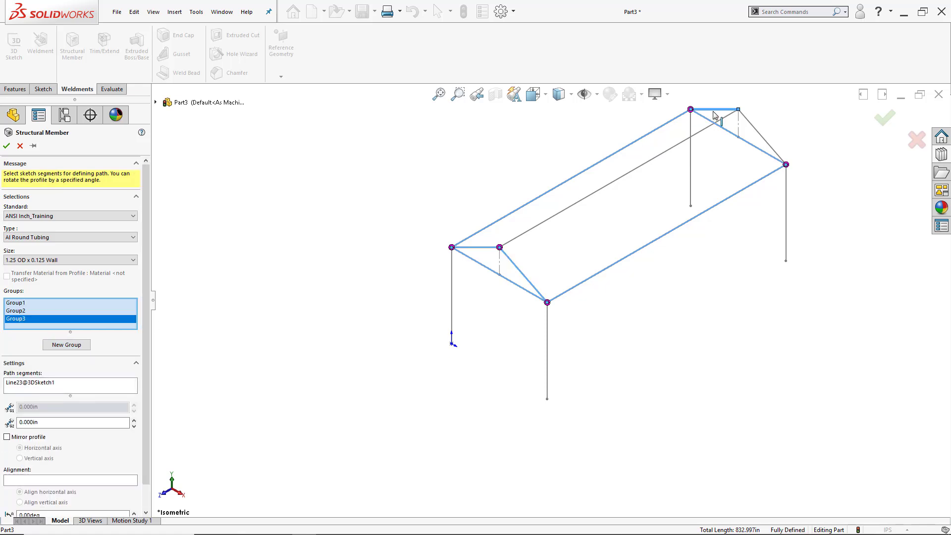
left_click(752, 126)
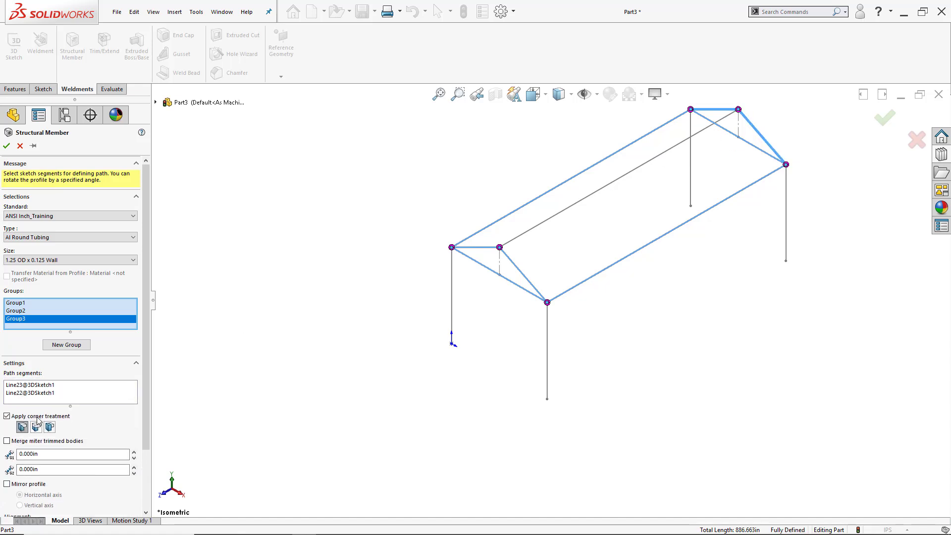
Add ridge Line24 as Group4 and the four posts Line1, Line3, Line8, Line11 as Group5
left_click(70, 345)
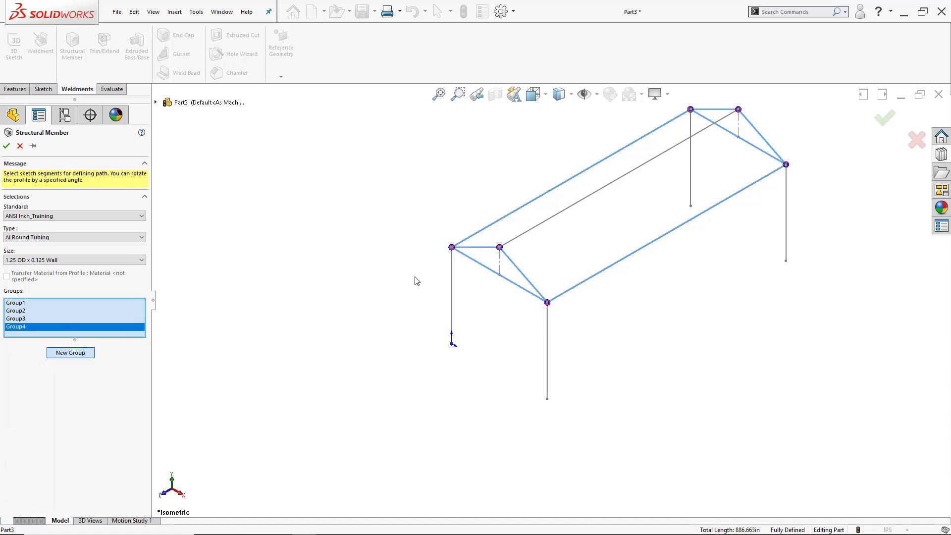
left_click(527, 244)
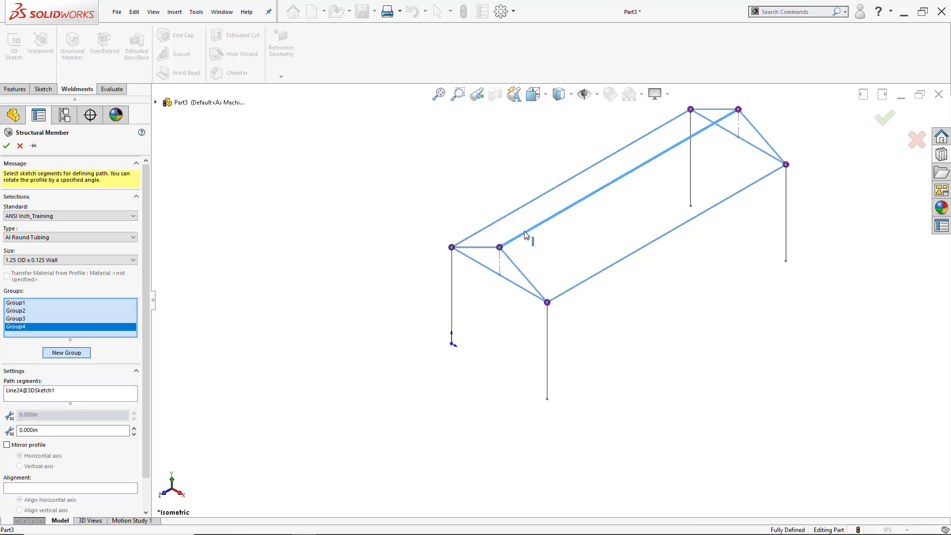
left_click(74, 355)
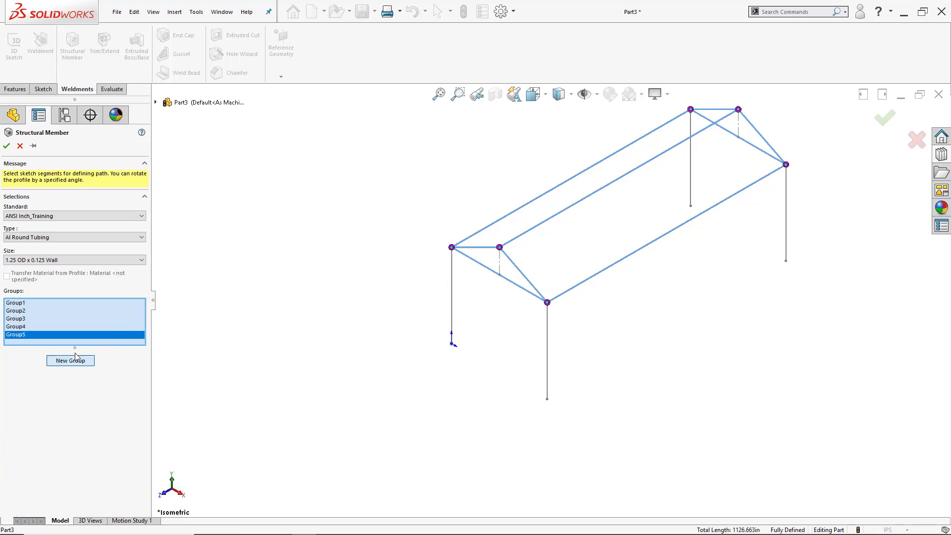
left_click(452, 290)
left_click(547, 341)
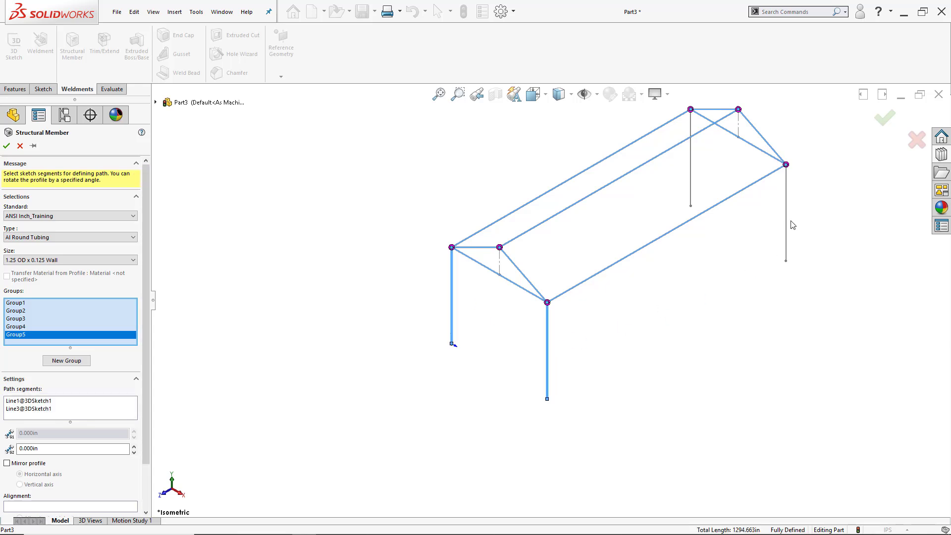
left_click(786, 224)
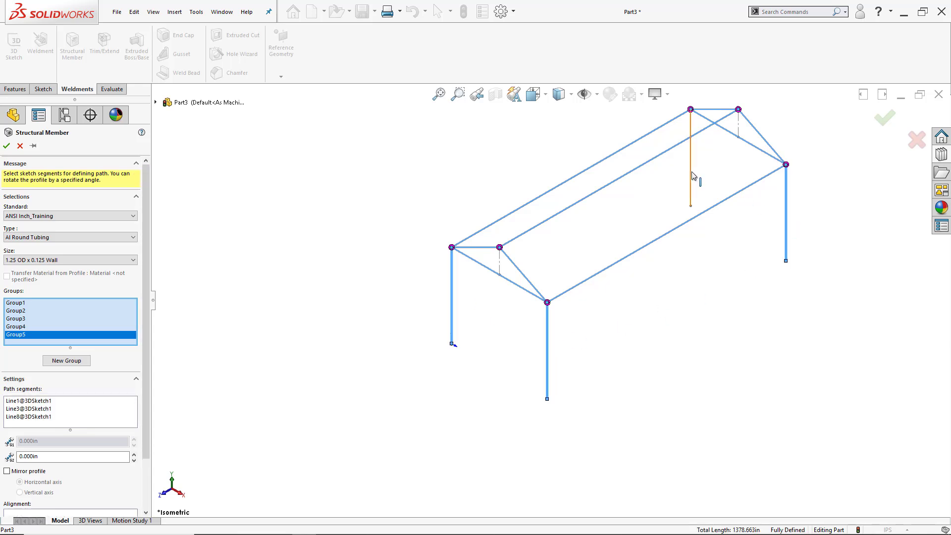
left_click(692, 176)
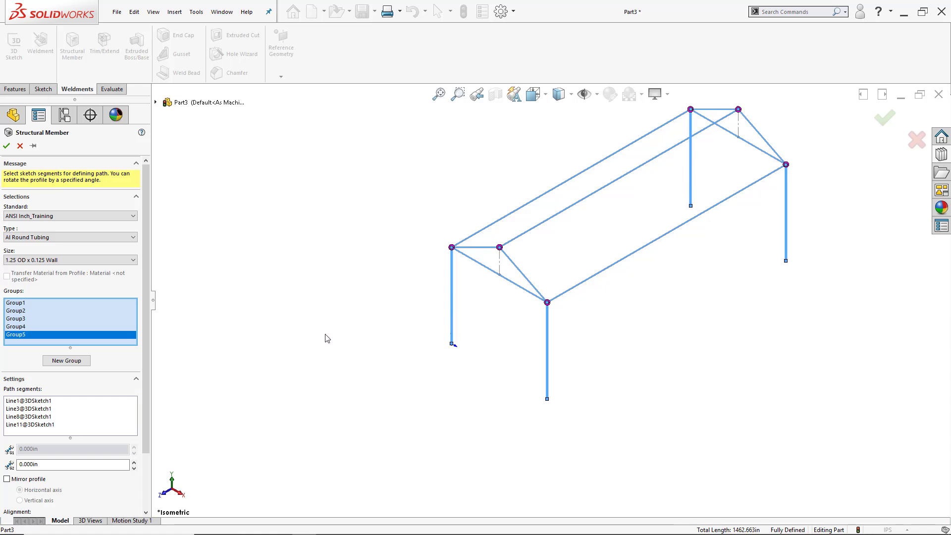
Create the Al round tubing 1.25 OD x 0.125 Wall member and inspect a roof corner joint
left_click(6, 147)
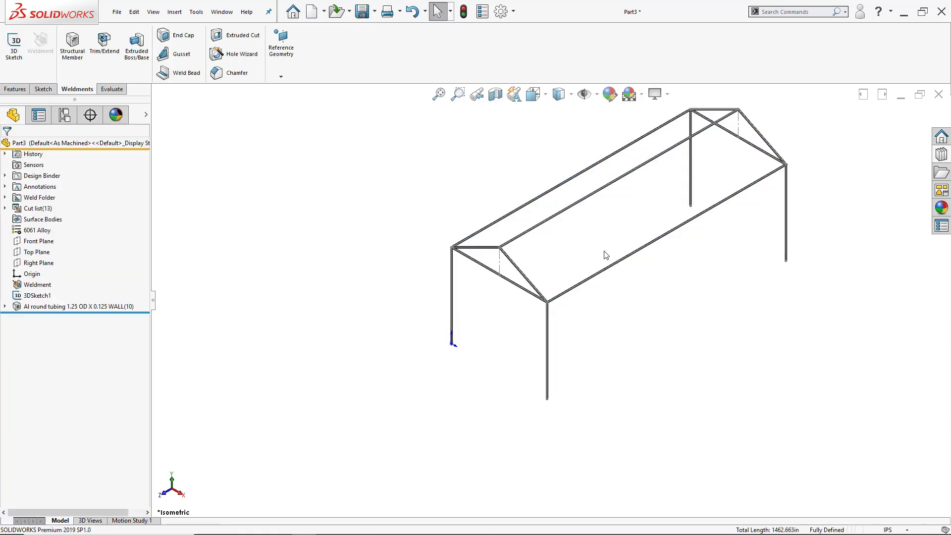
scroll(605, 310, "down", 2)
middle_click_drag(605, 310, 547, 291)
scroll(560, 258, "down", 3)
scroll(525, 281, "down", 5)
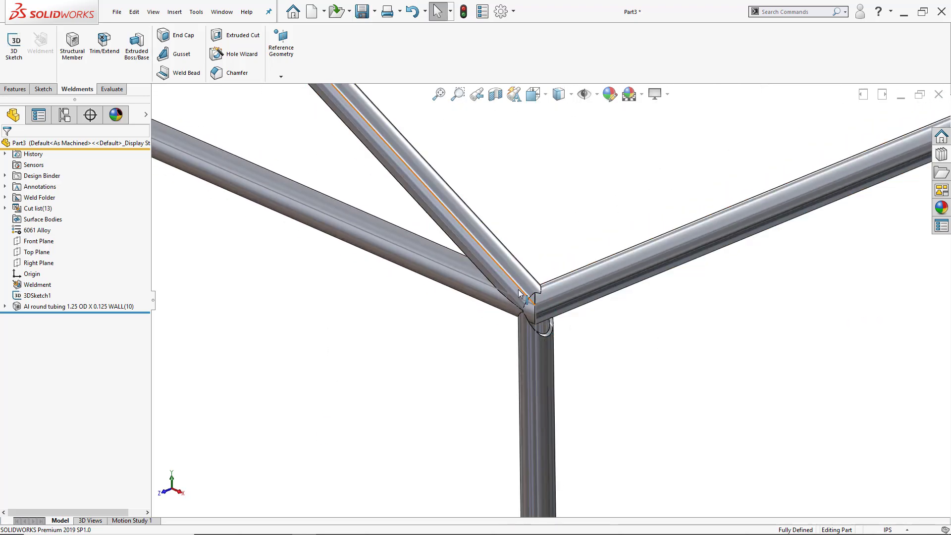
middle_click_drag(534, 296, 534, 299)
scroll(535, 299, "up", 5)
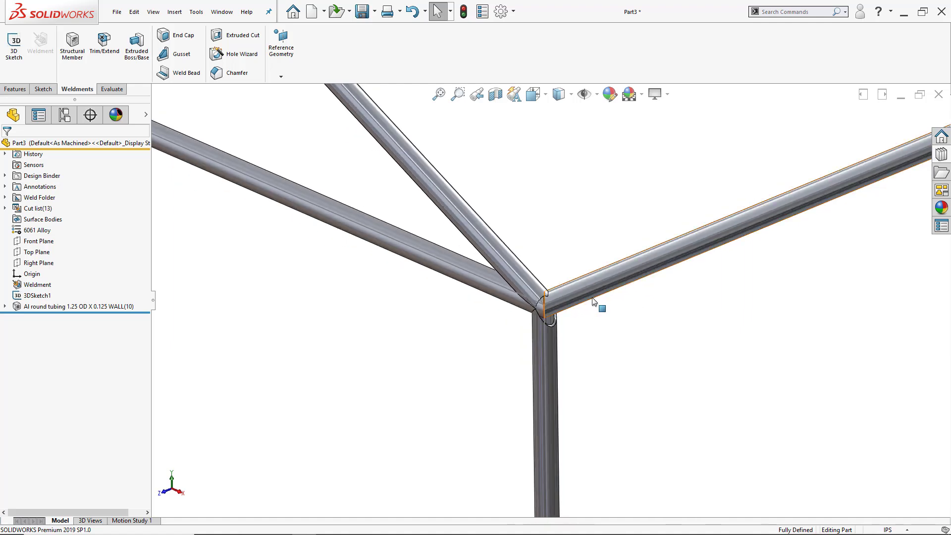
scroll(598, 304, "down", 5)
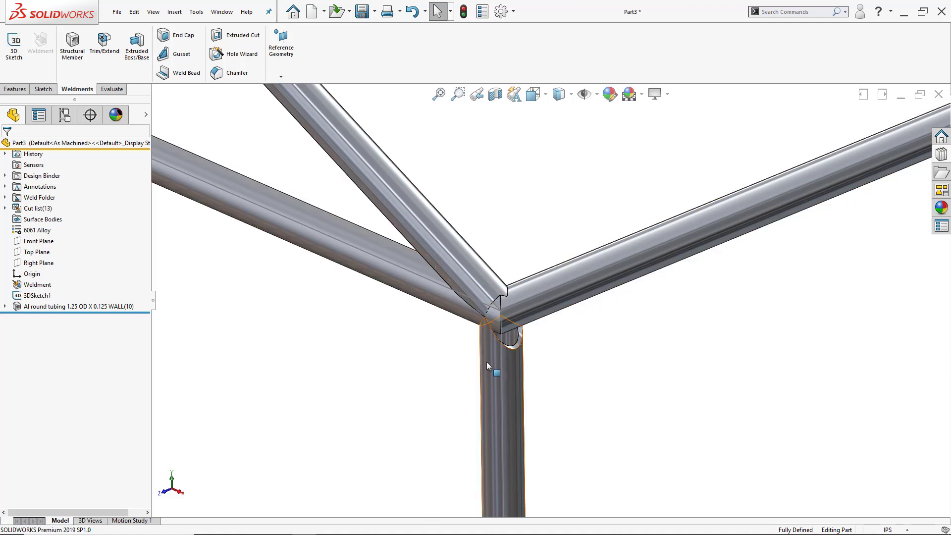
middle_click_drag(486, 362, 512, 350)
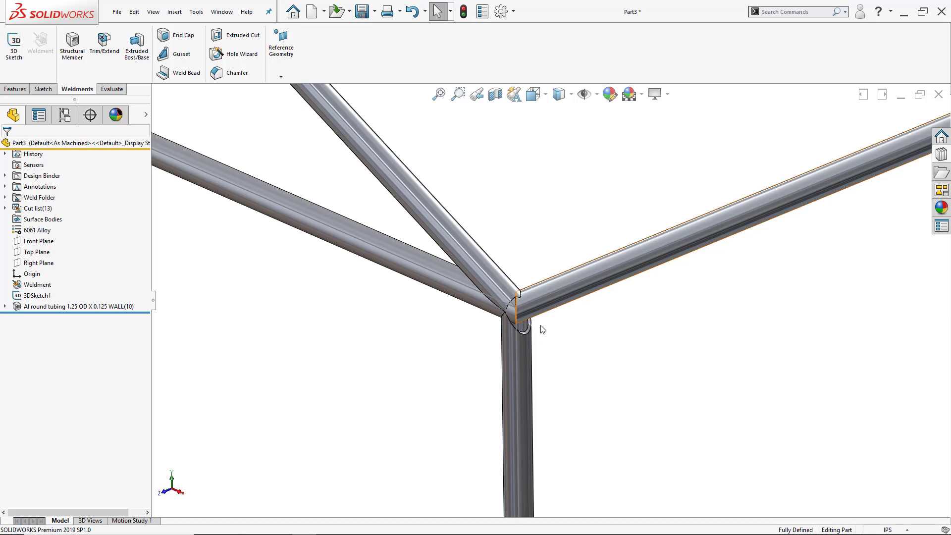
Edit the Al round tubing feature and open the corner treatment for the roof corner joint
right_click(90, 308)
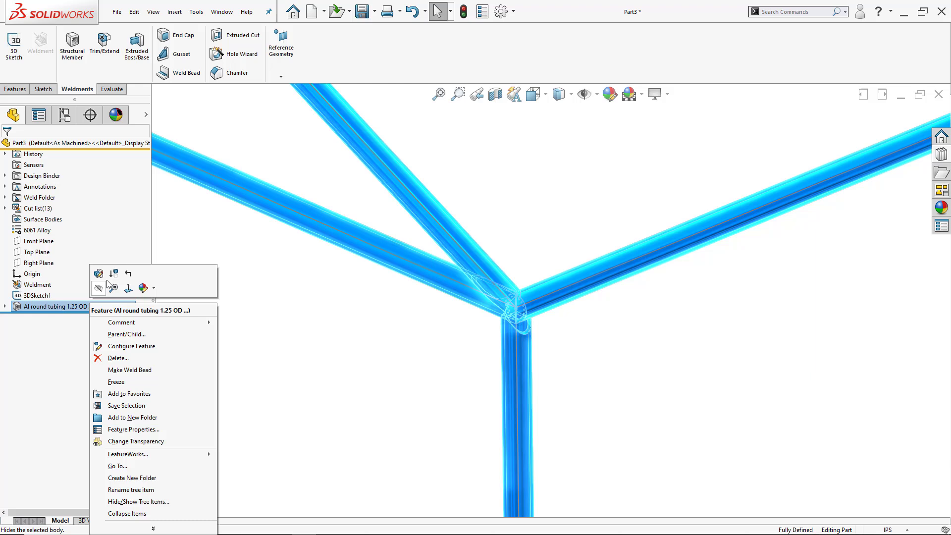
left_click(105, 287)
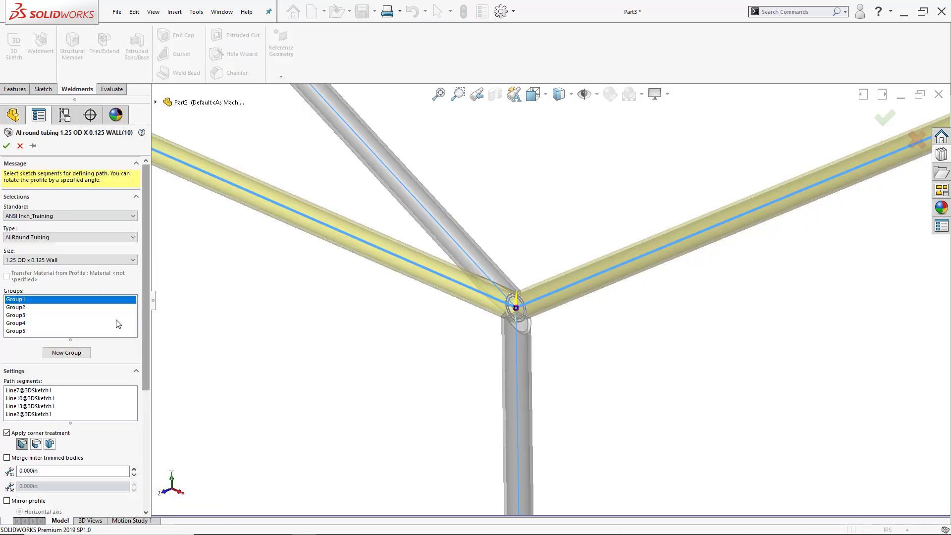
scroll(538, 310, "up", 8)
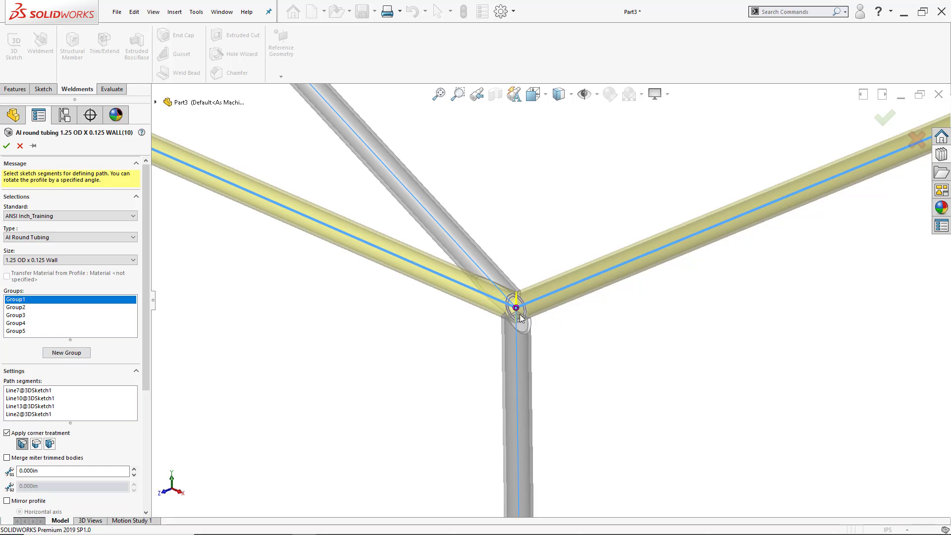
left_click(544, 305)
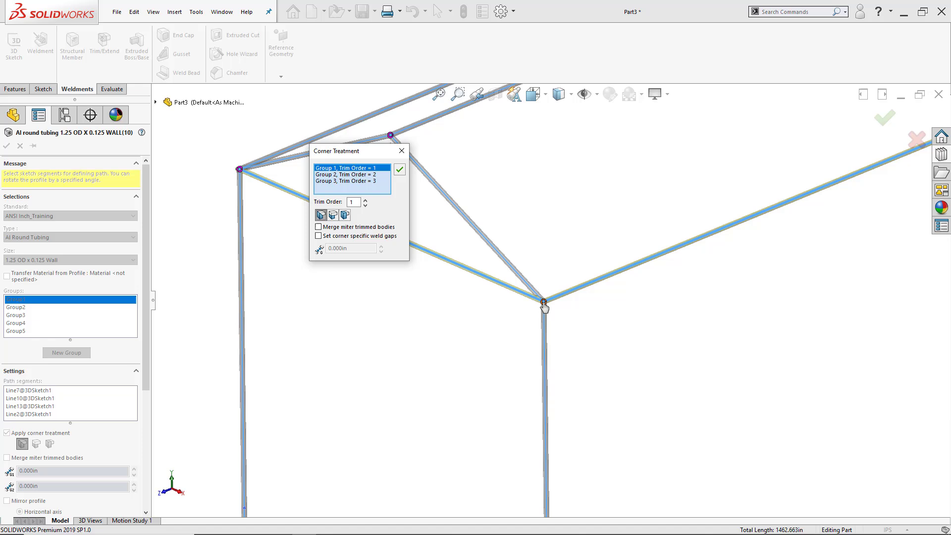
Set Group 3's trim order to 1, keep Group 2 at 2, and rebuild the tubing
left_click(367, 175)
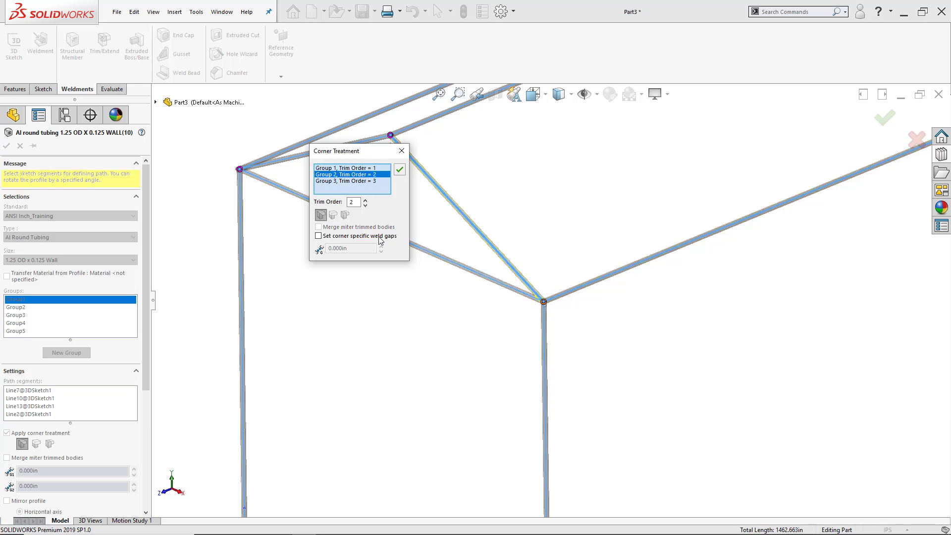
left_click(365, 204)
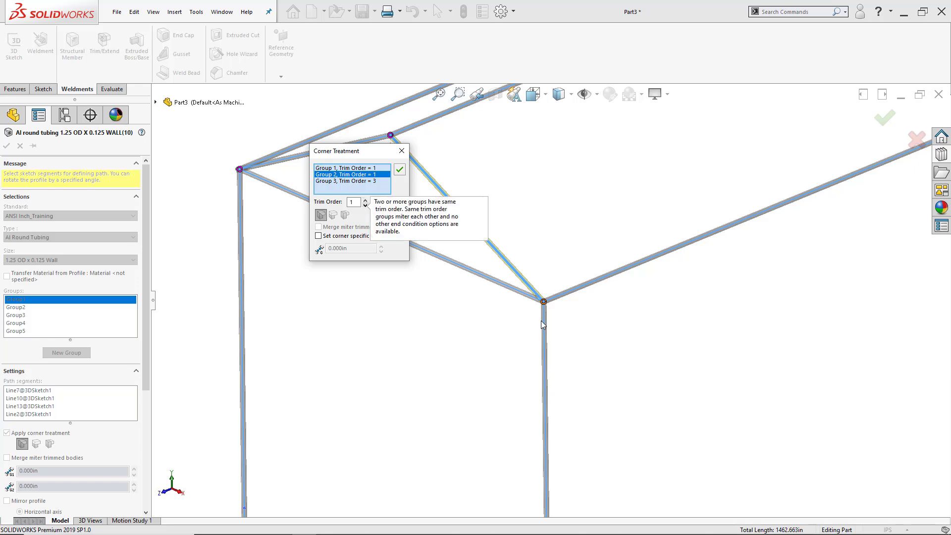
scroll(541, 319, "down", 3)
scroll(488, 292, "down", 5)
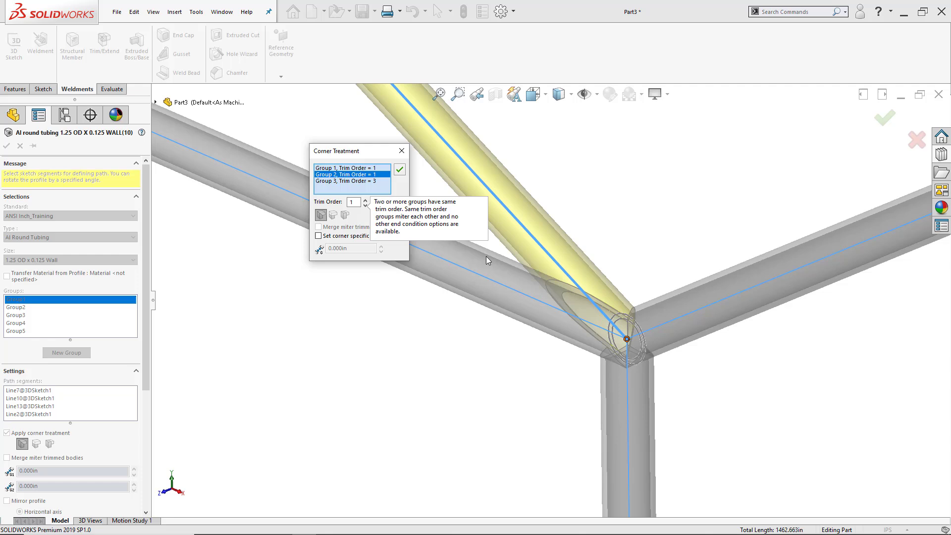
left_click(366, 200)
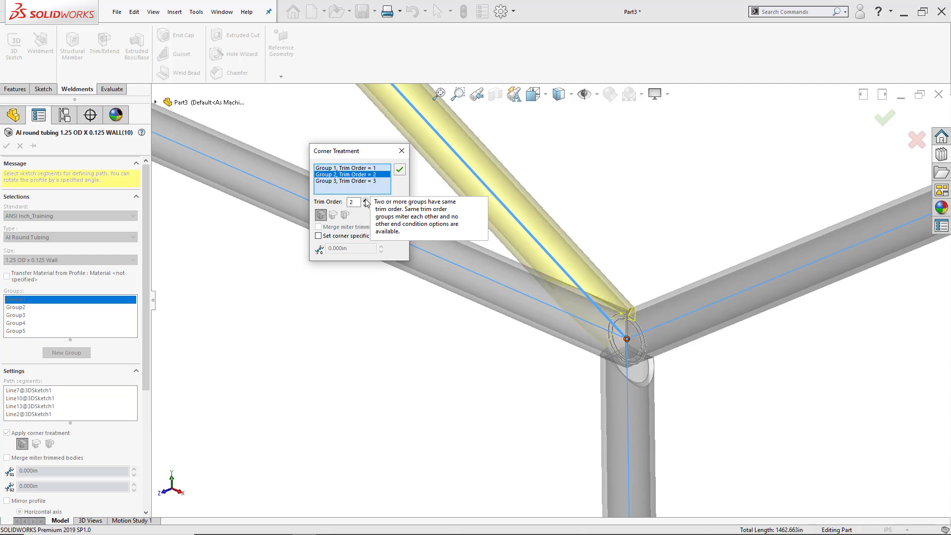
left_click(367, 181)
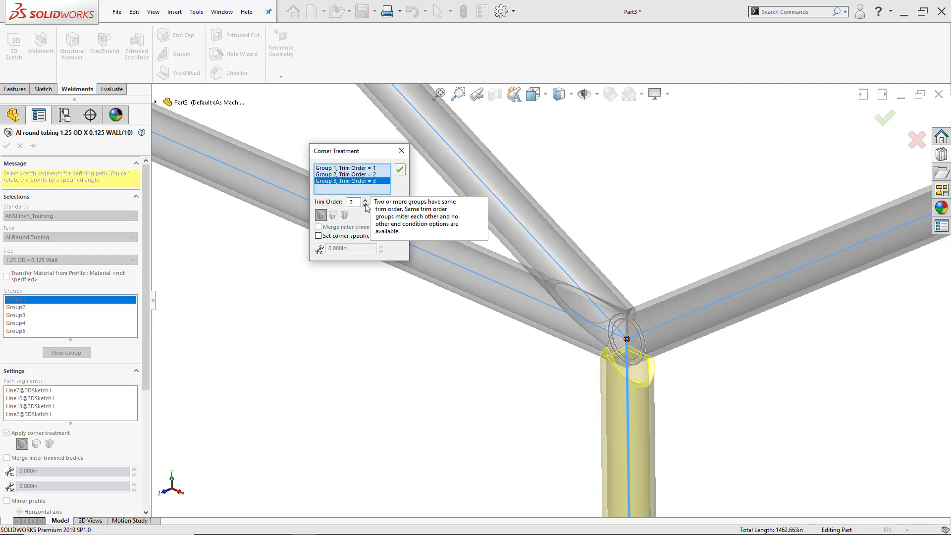
left_click(366, 204)
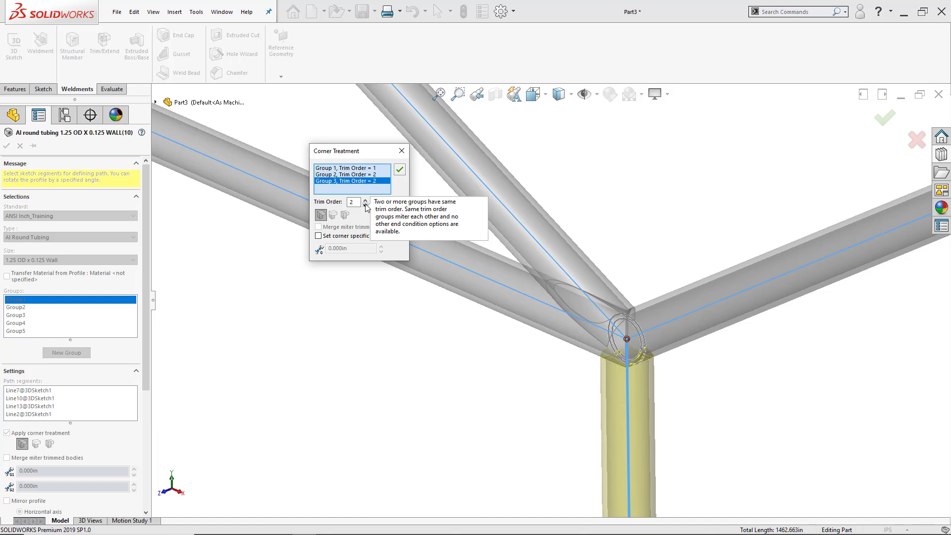
left_click(366, 205)
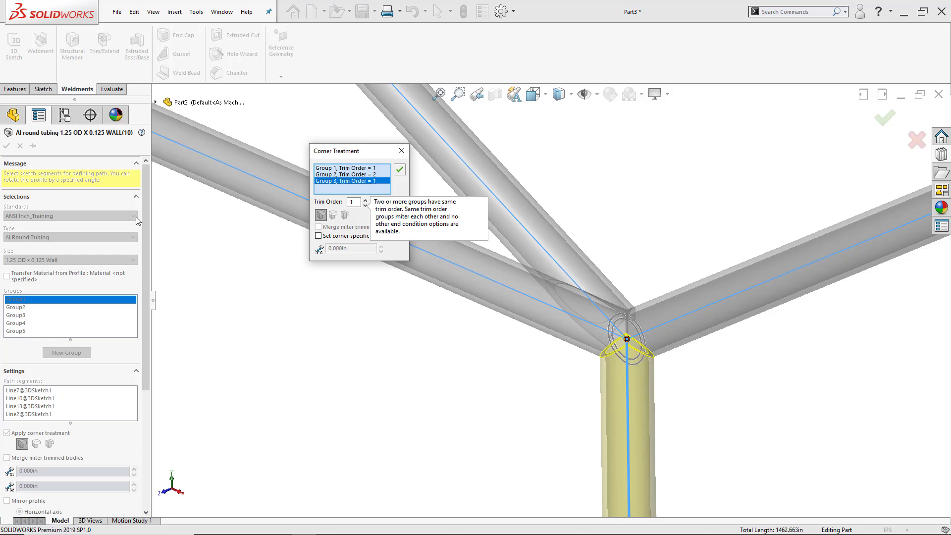
left_click(399, 169)
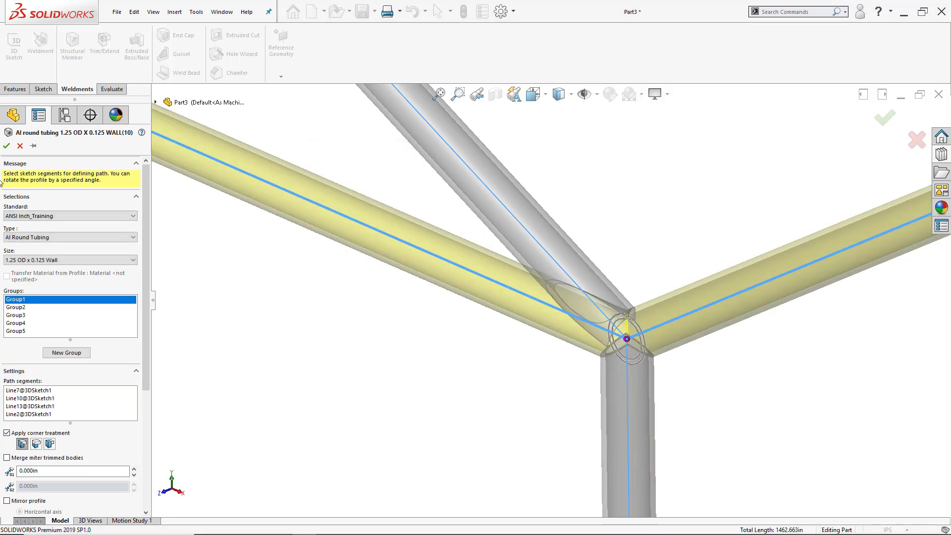
left_click(7, 146)
middle_click_drag(667, 356, 637, 376)
left_click(594, 337)
left_click(598, 231)
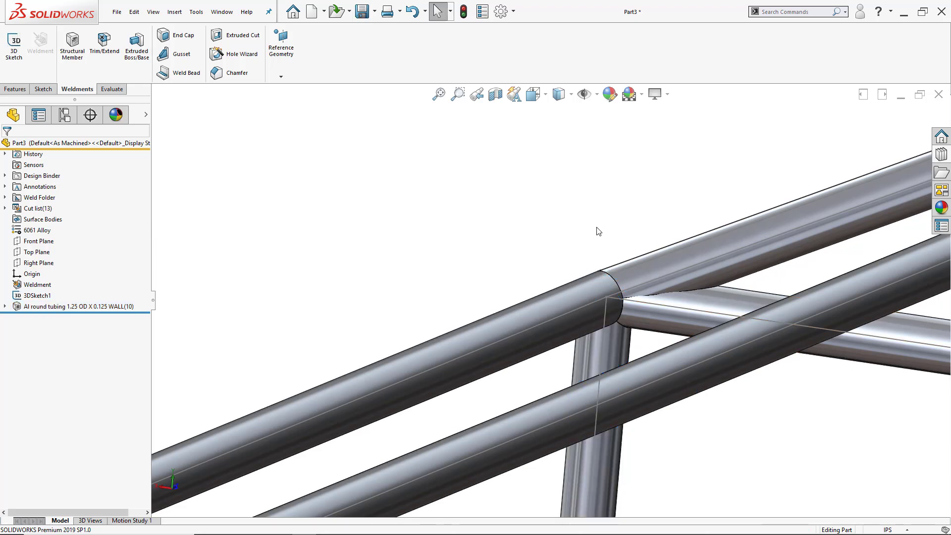
left_click(648, 274)
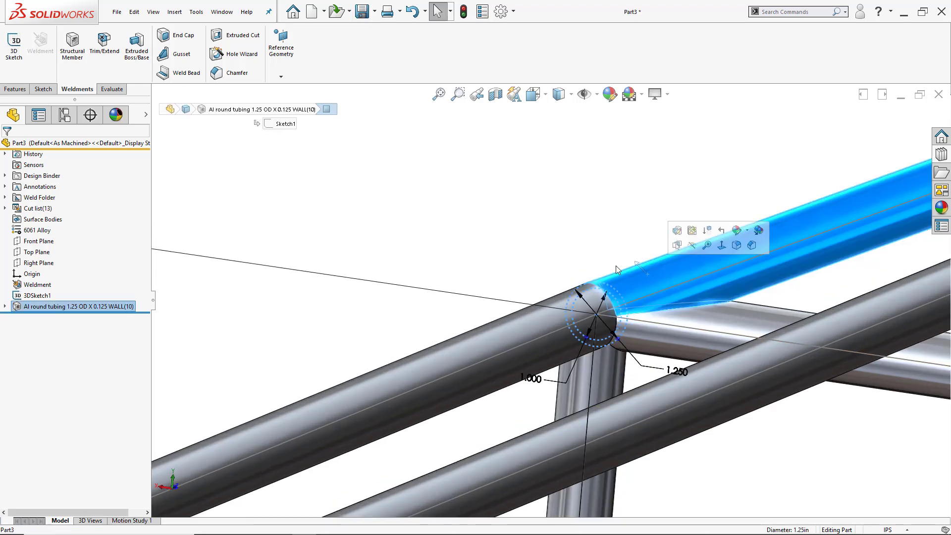
scroll(553, 242, "down", 6)
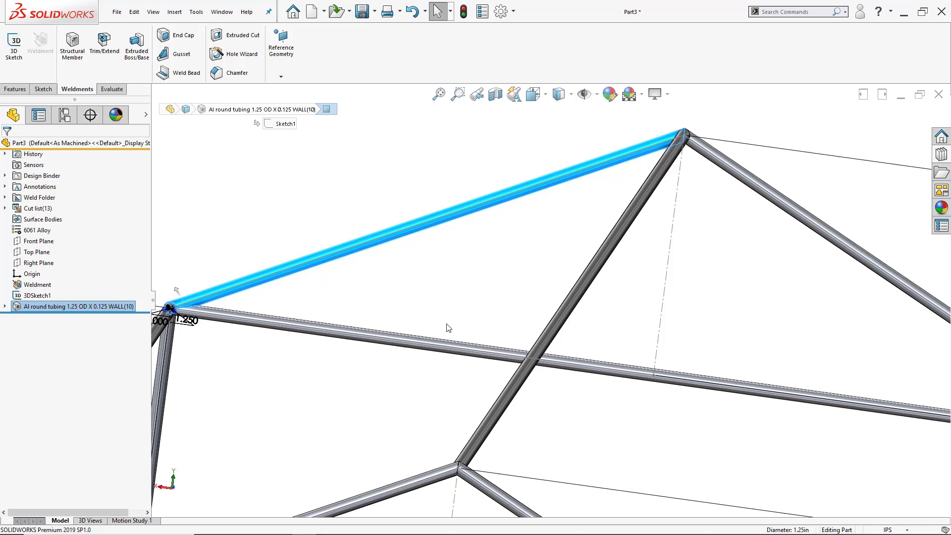
scroll(198, 319, "up", 6)
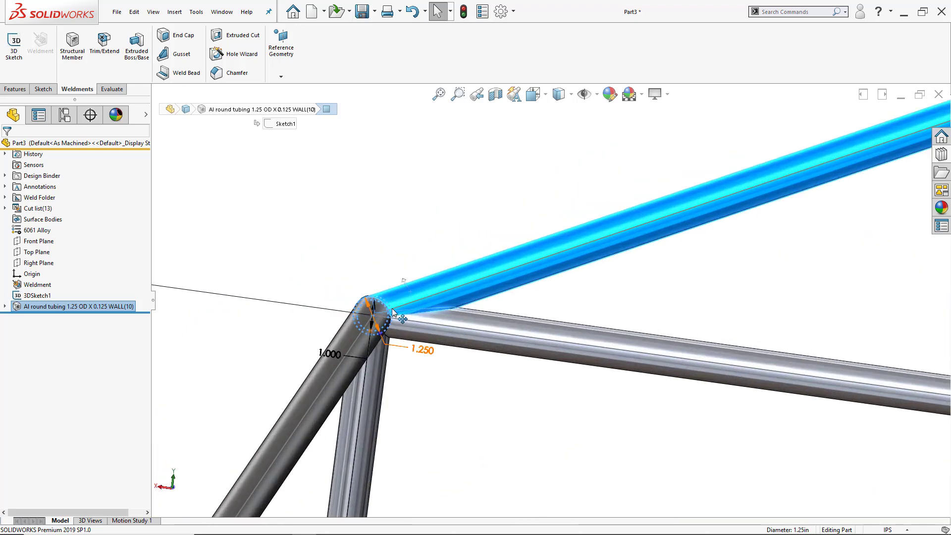
scroll(391, 286, "down", 2)
left_click(406, 288)
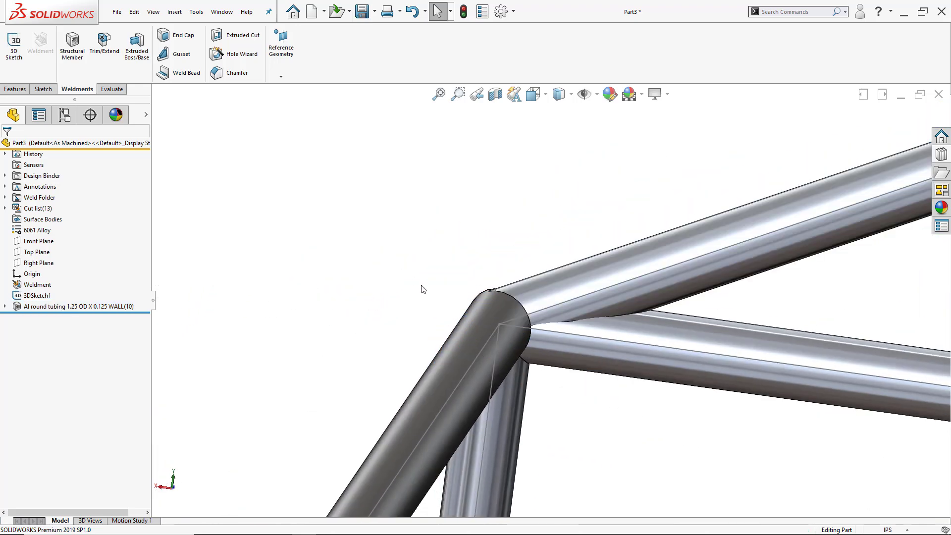
scroll(526, 372, "down", 2)
middle_click_drag(566, 371, 618, 415)
scroll(557, 298, "up", 3)
left_click(527, 330)
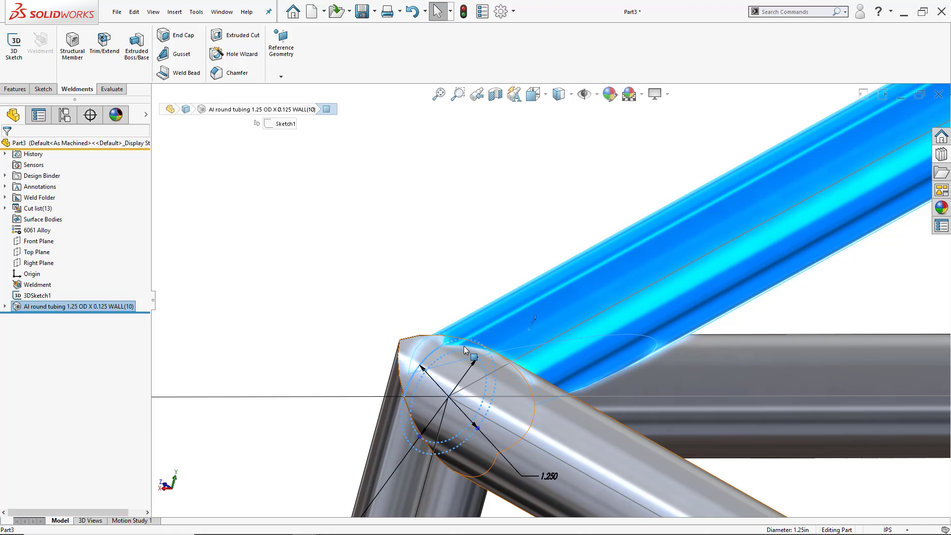
left_click(274, 144)
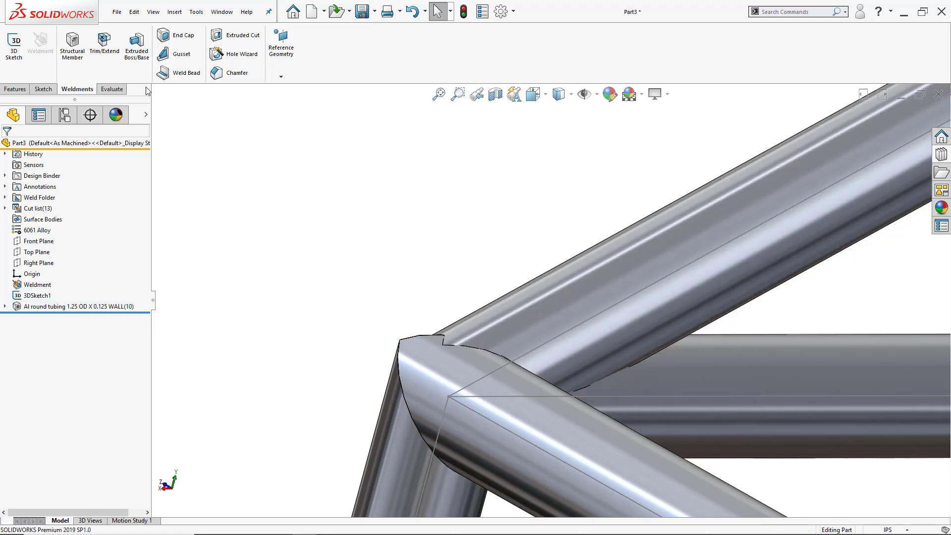
Set up Trim/Extend on the upper corner tube, bounded by the crossing lower and horizontal tubes
left_click(104, 42)
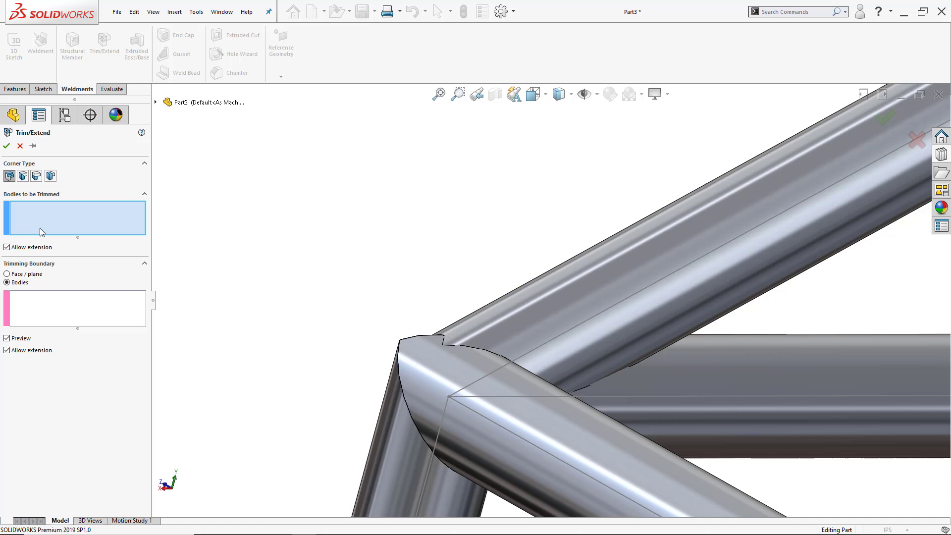
left_click(643, 296)
left_click(50, 311)
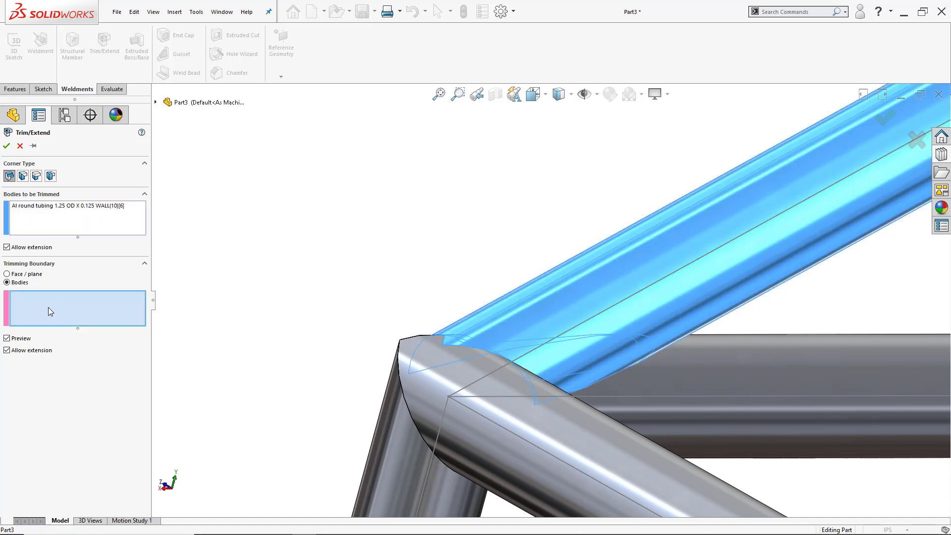
left_click(446, 371)
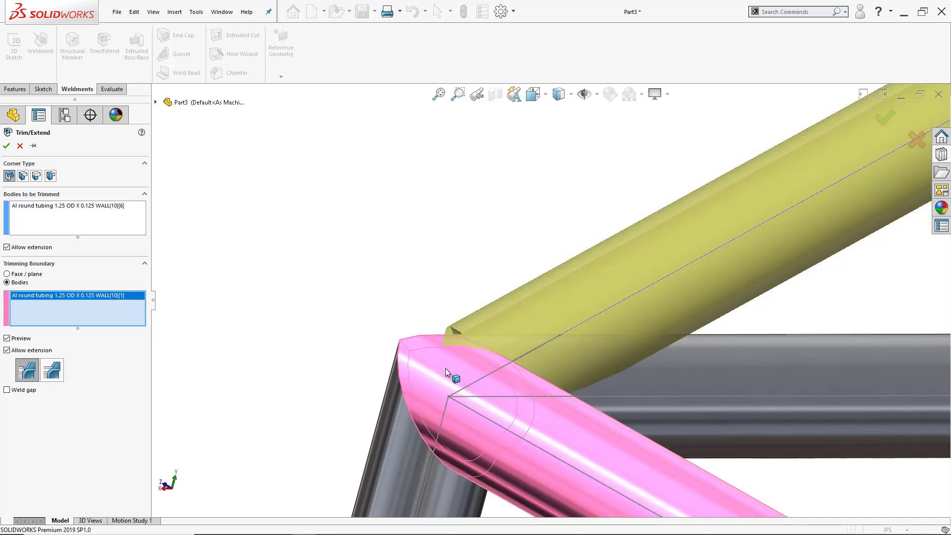
left_click(694, 373)
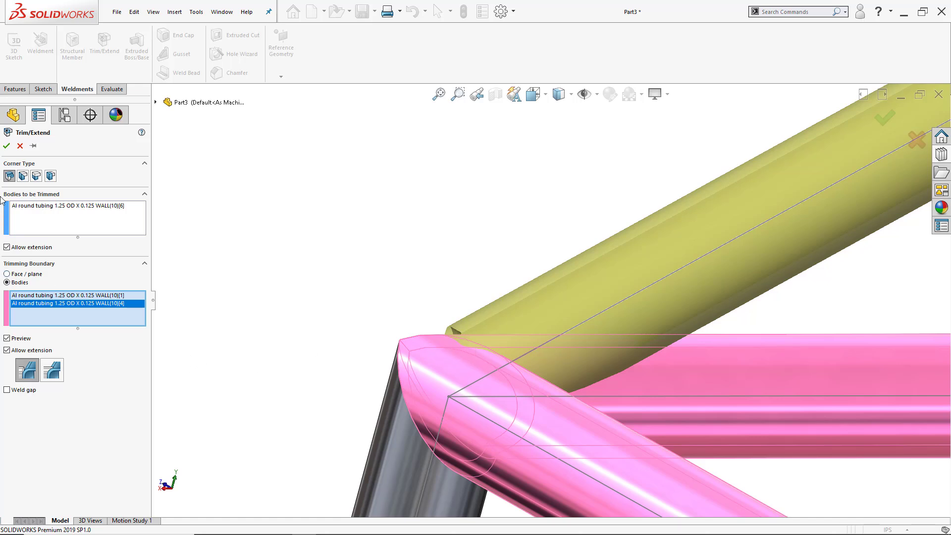
Leave the weld gap off, confirm Trim/Extend15, and inspect the trimmed joint
left_click(7, 389)
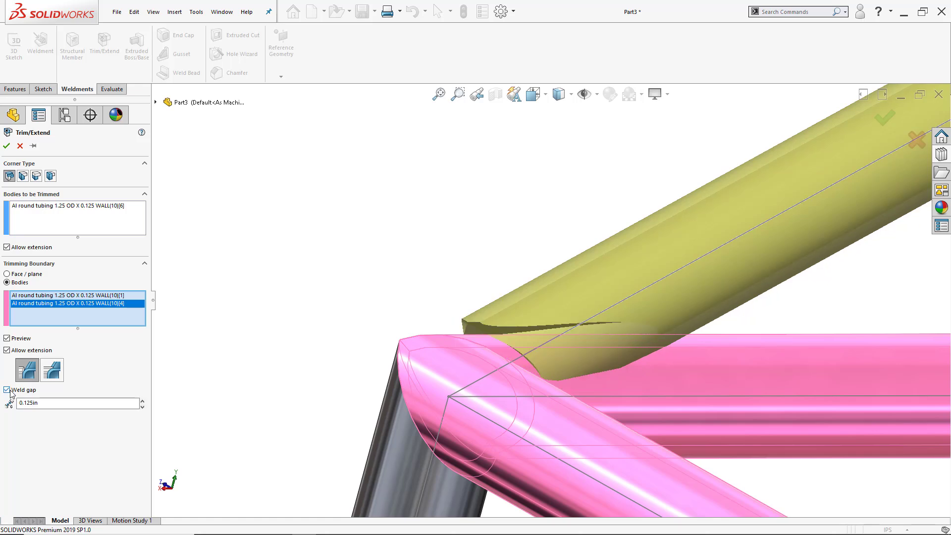
left_click(7, 390)
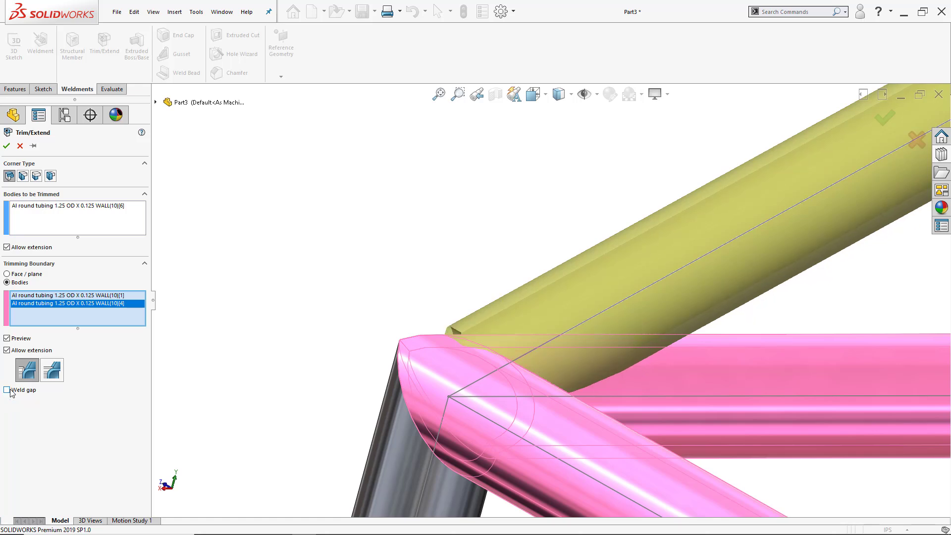
left_click(6, 146)
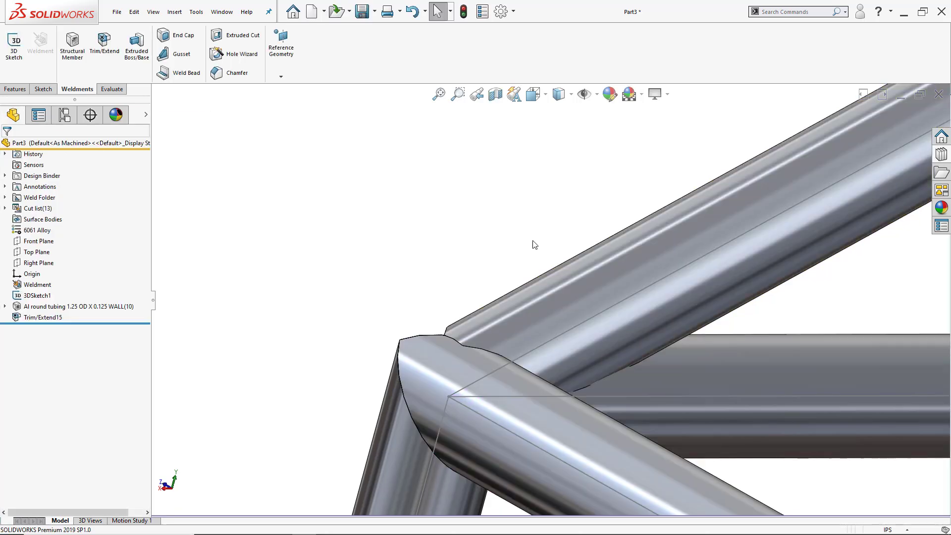
scroll(536, 250, "up", 3)
middle_click_drag(500, 311, 524, 348)
scroll(524, 317, "down", 5)
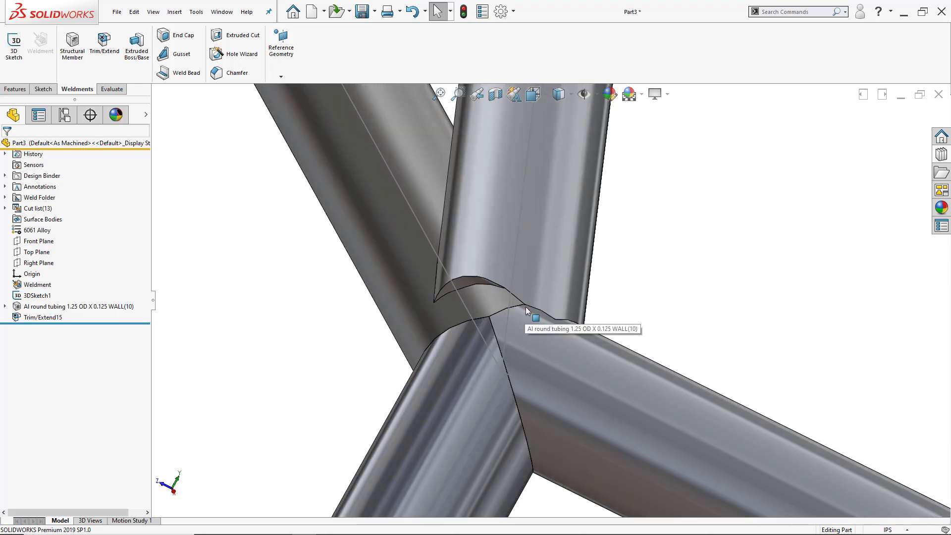
scroll(476, 302, "up", 2)
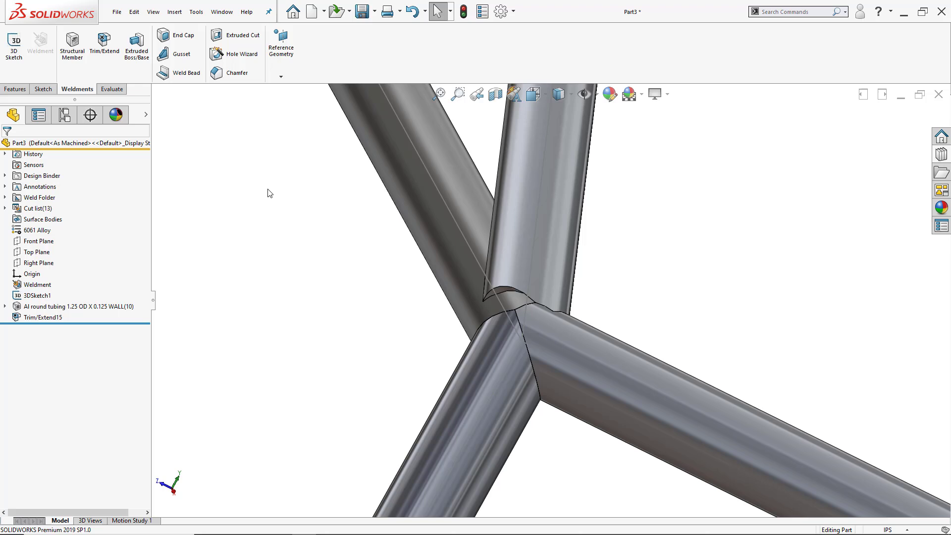
Start a Weld Bead using the Weld Path option with a 0.125in bead size
left_click(183, 74)
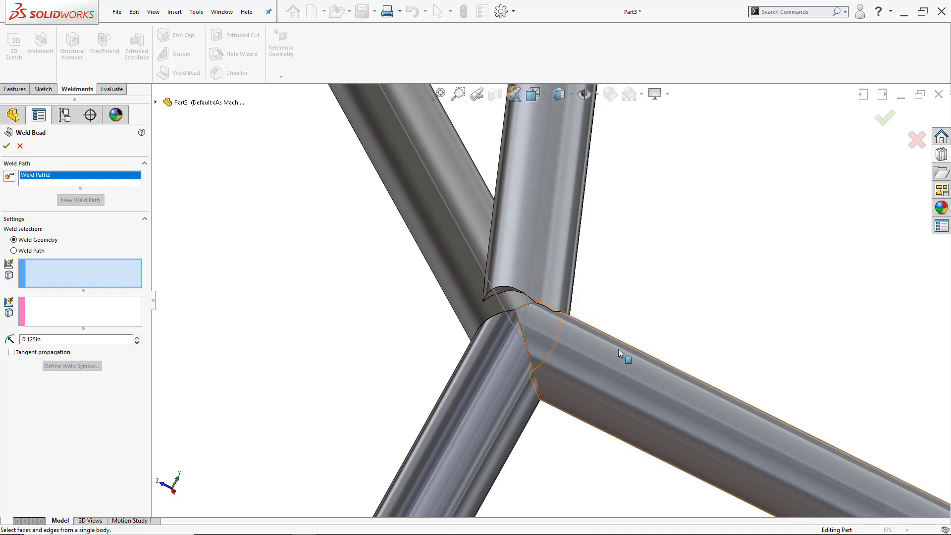
left_click(15, 251)
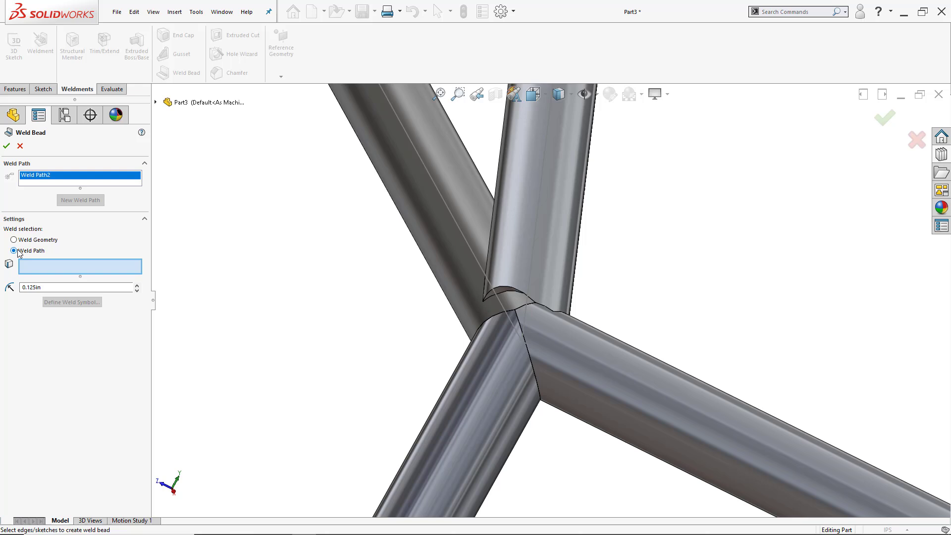
left_click(47, 287)
double_click(47, 287)
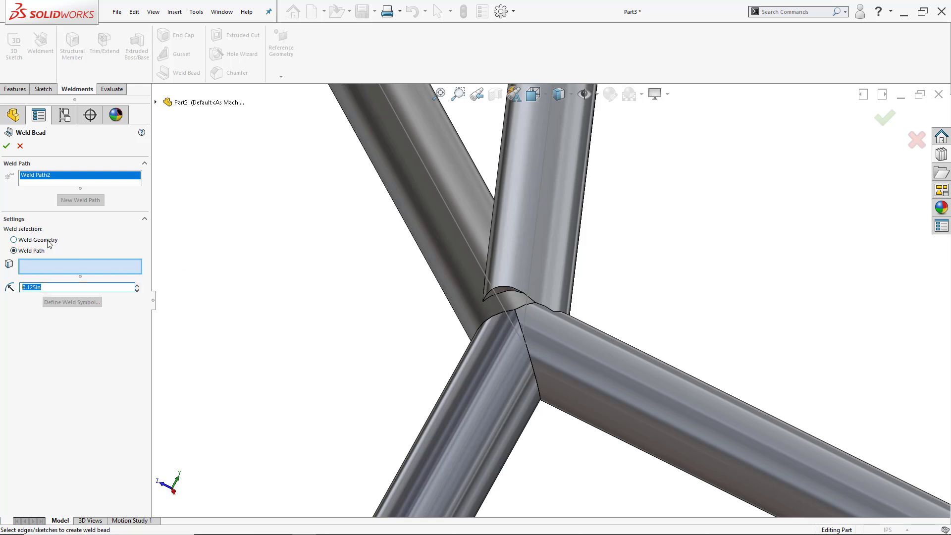
type("1")
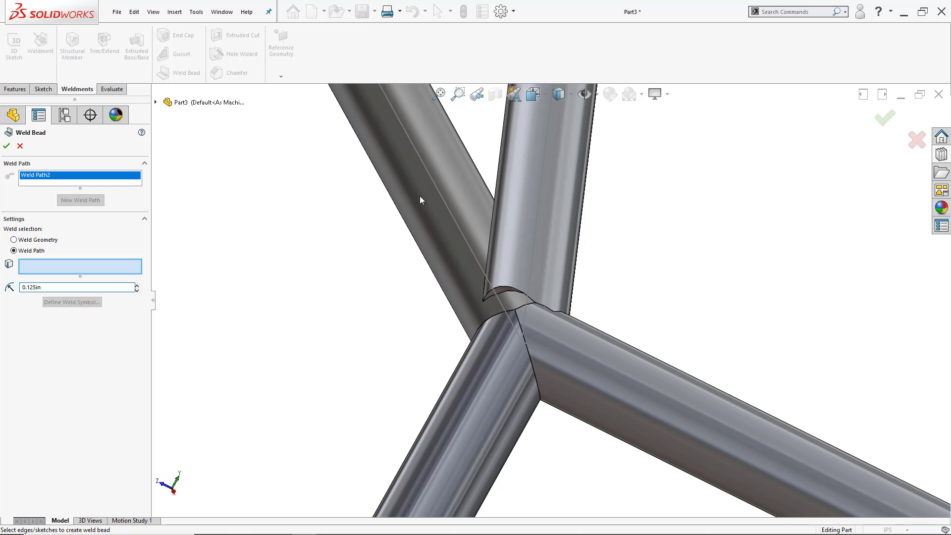
Select the two tube intersection edges as Weld Path2, totalling 5.67in
middle_click_drag(563, 297, 513, 323)
scroll(568, 326, "down", 3)
left_click(560, 302)
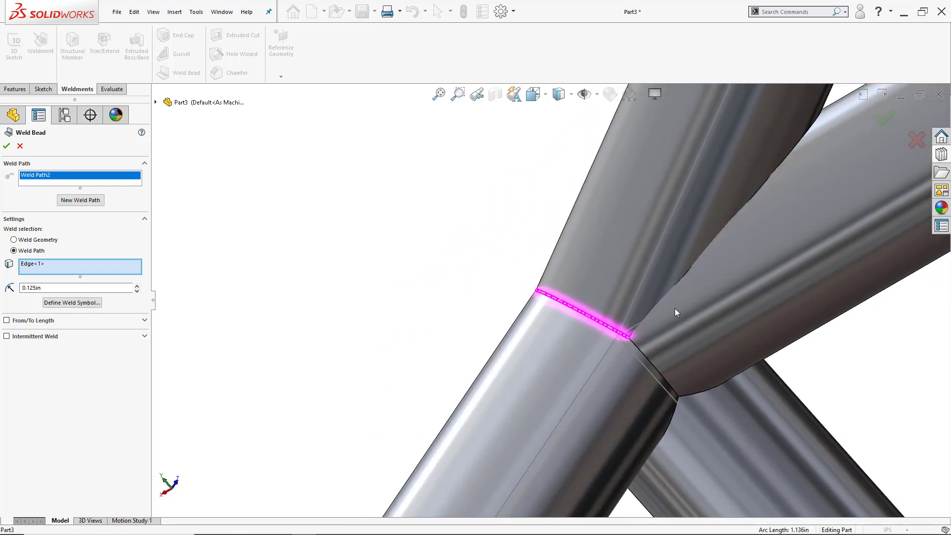
left_click(664, 296)
middle_click_drag(663, 306, 542, 284)
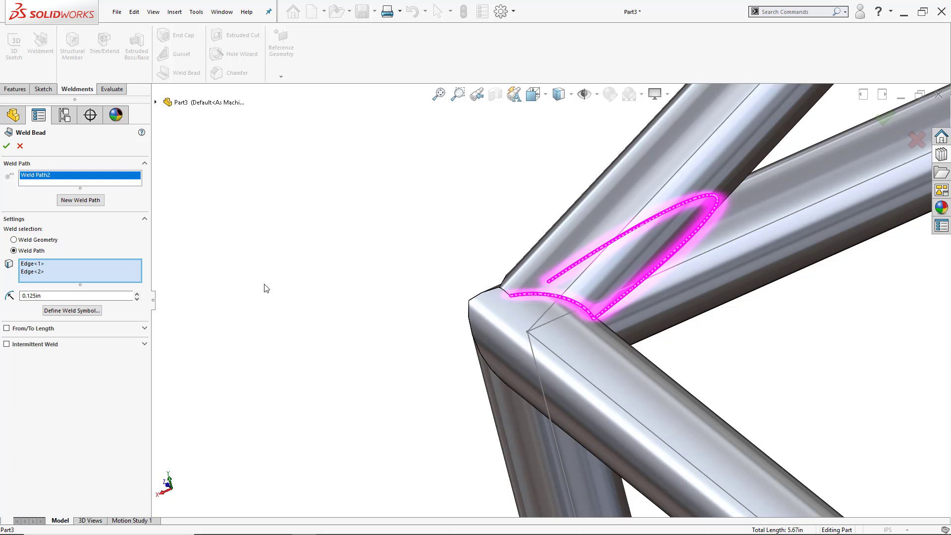
Define the ANSI weld symbol as Fillet, with Contour and Finishing method left at None
left_click(75, 311)
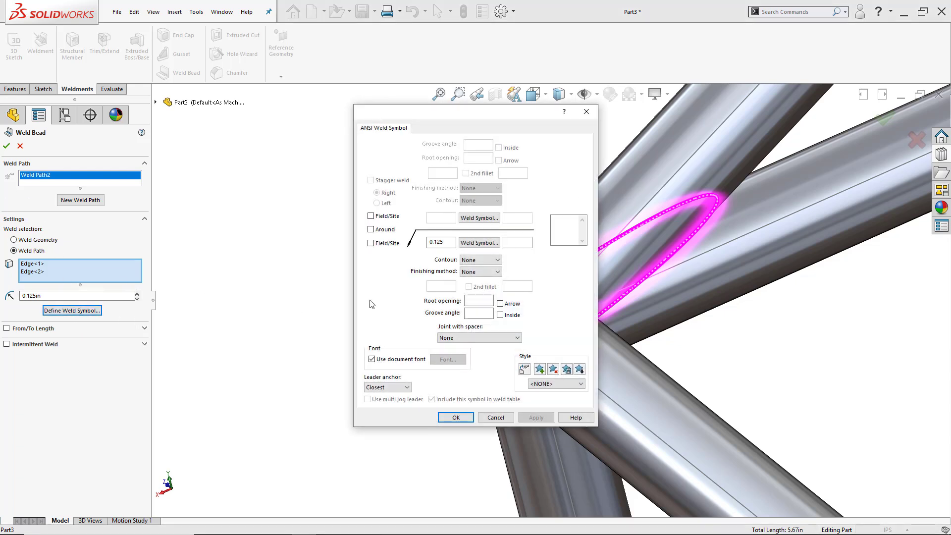
left_click_drag(456, 117, 407, 121)
left_click(432, 261)
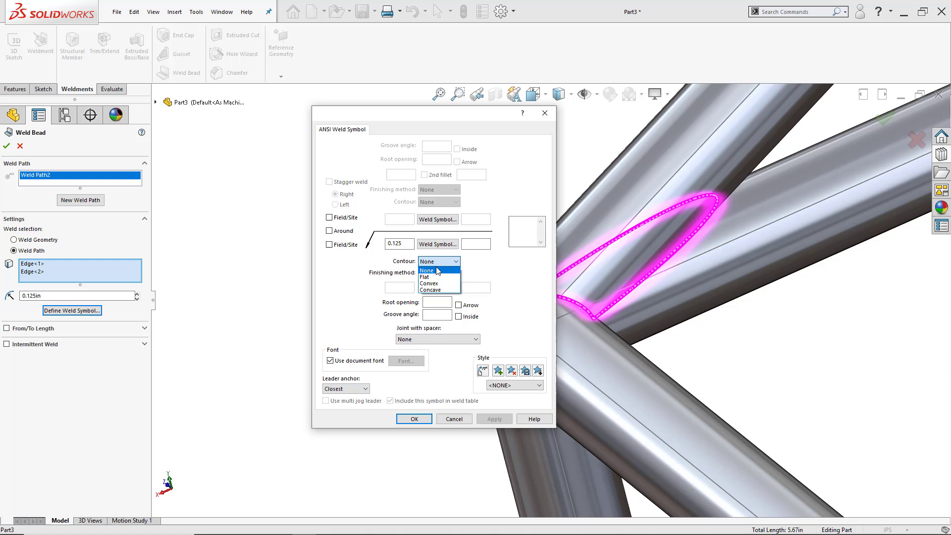
left_click(434, 270)
left_click(438, 274)
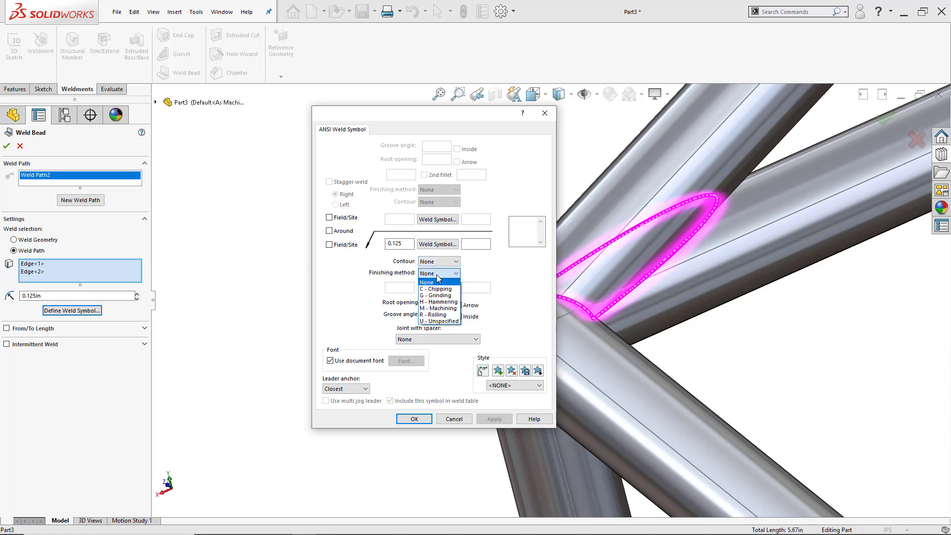
left_click(441, 274)
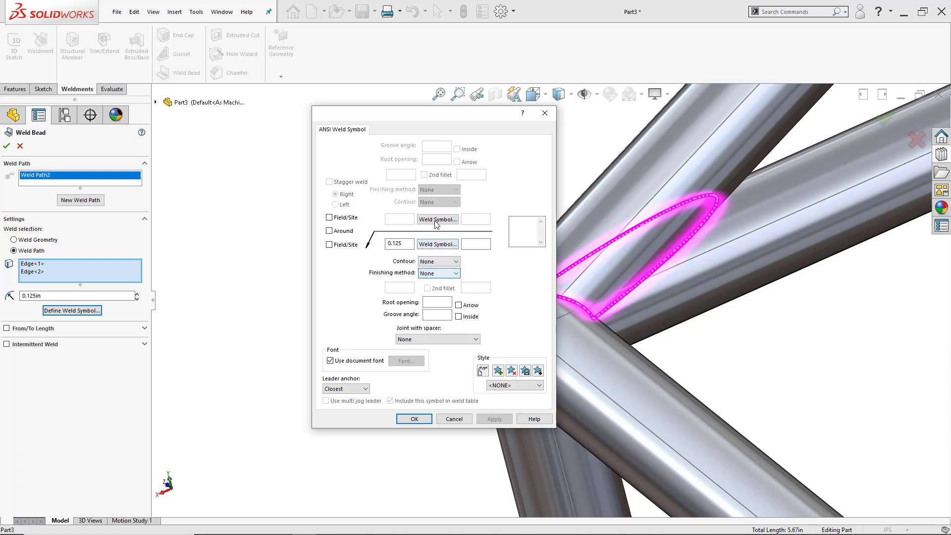
left_click(438, 219)
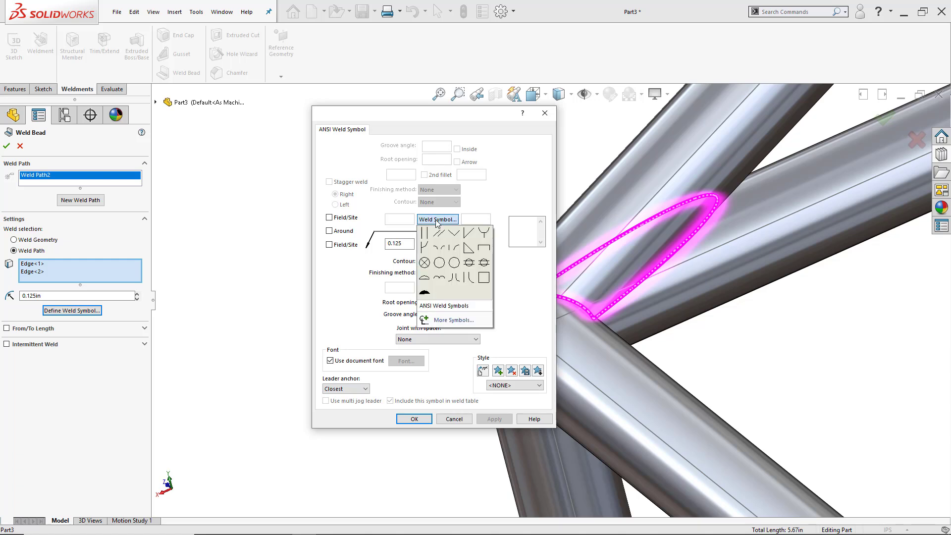
left_click(469, 248)
left_click(414, 419)
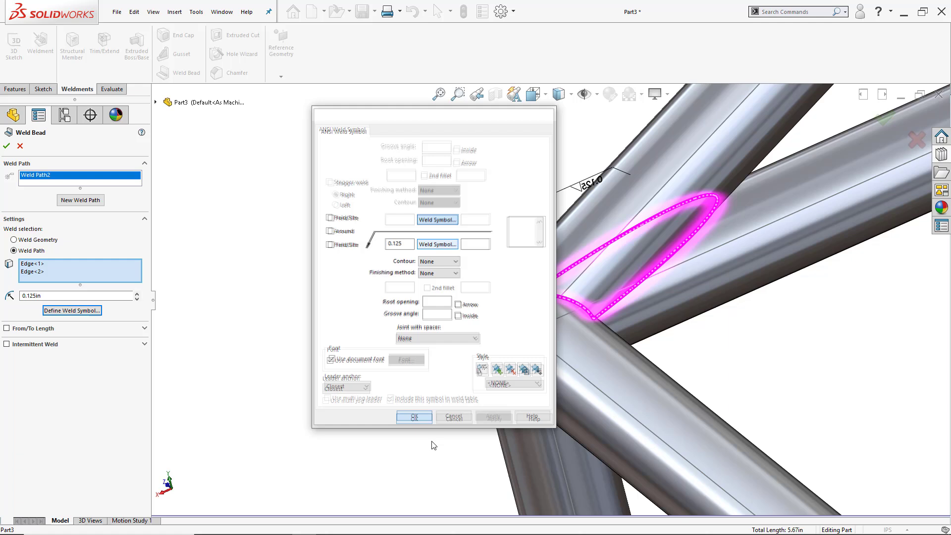
Accept the weld bead and view its 0.125 fillet symbol at the roof-corner tube joint
left_click(9, 148)
middle_click_drag(308, 269, 402, 249)
scroll(550, 250, "down", 3)
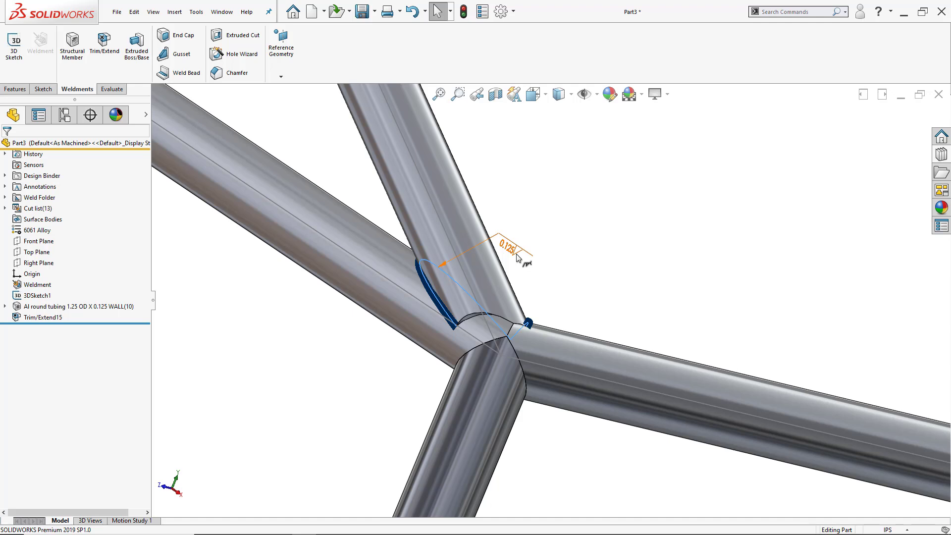
scroll(520, 257, "up", 5)
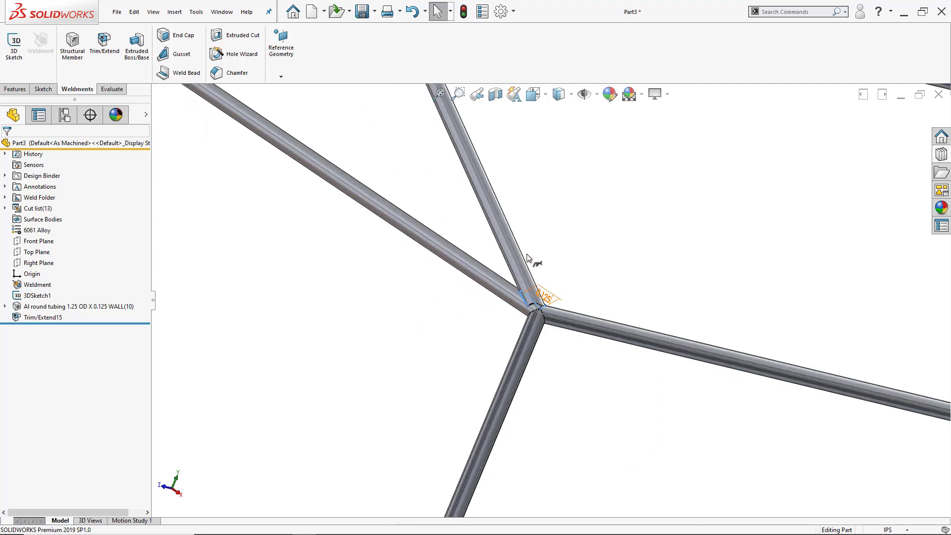
scroll(474, 273, "up", 4)
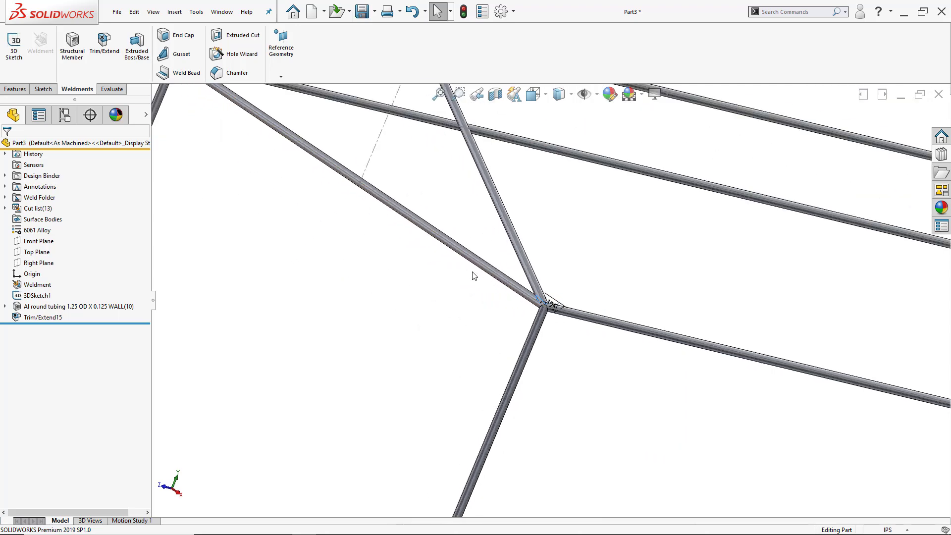
scroll(474, 276, "up", 1)
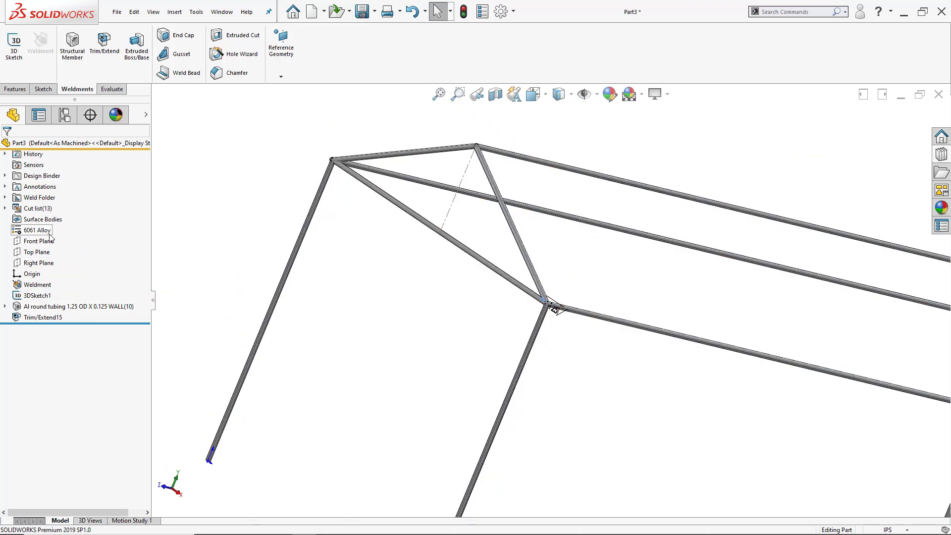
key("z")
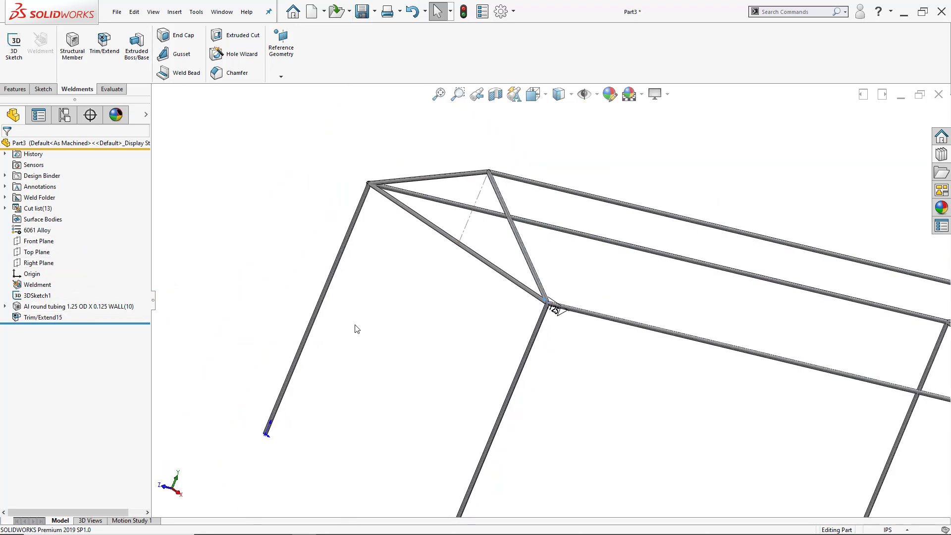